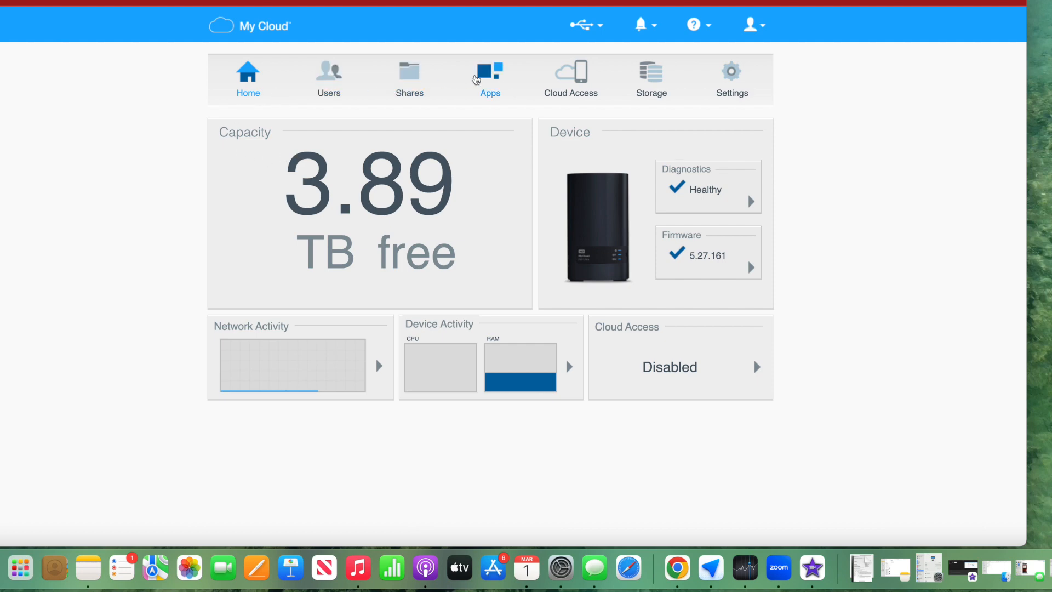
Create a new share named testfolder with the description "this is a test".
{"action": "left_click", "coordinate": [418, 79]}
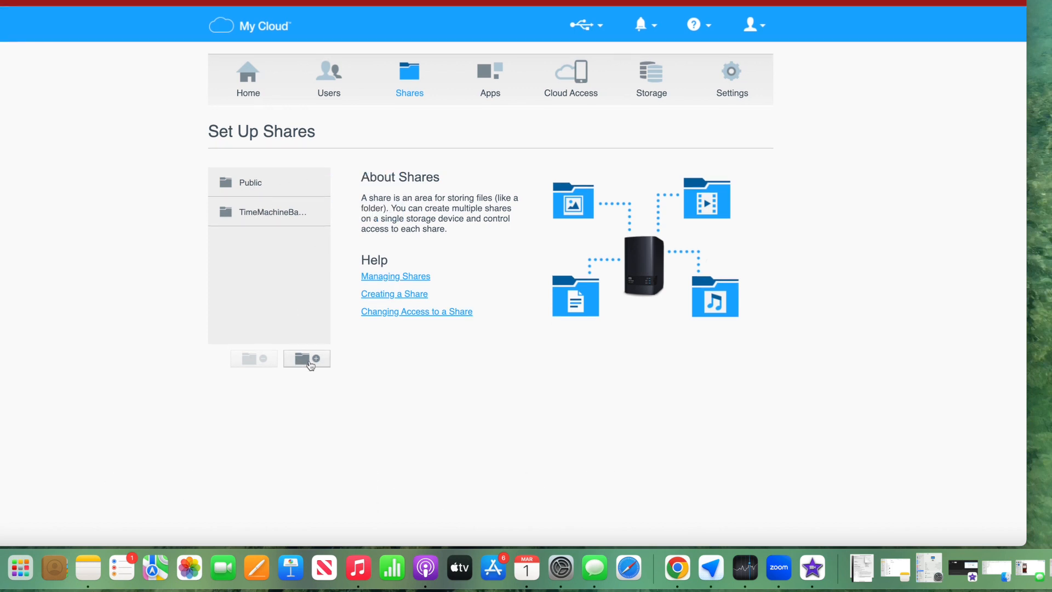
{"action": "left_click", "coordinate": [309, 360]}
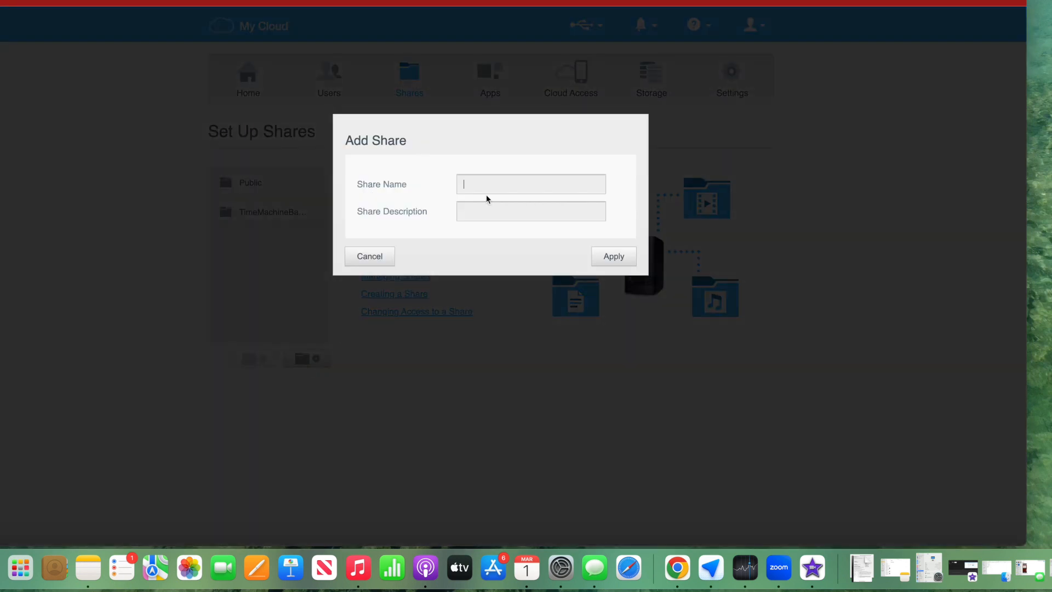
{"action": "left_click", "coordinate": [490, 185]}
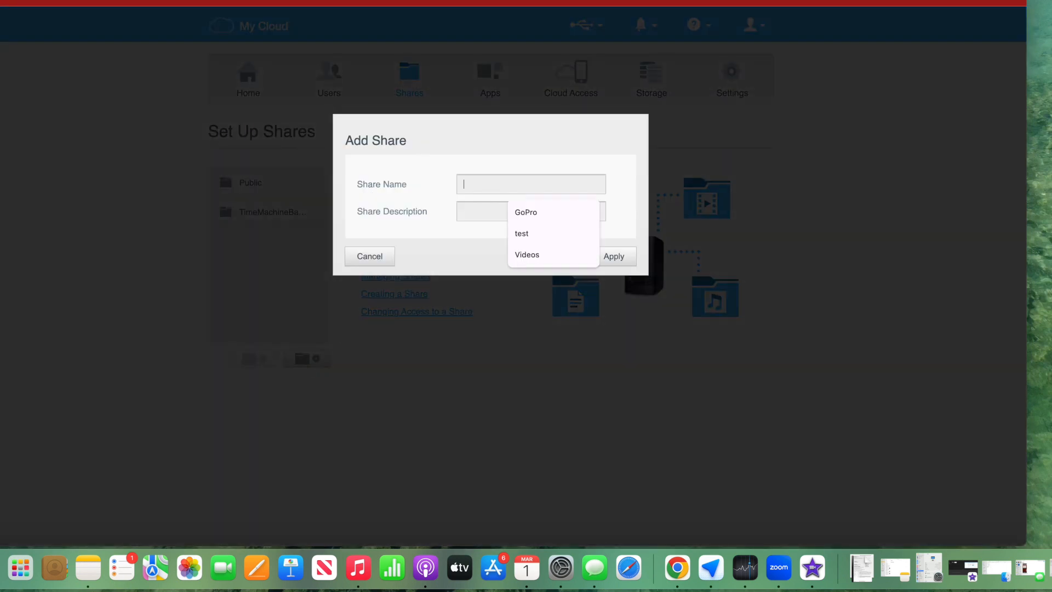
{"action": "type", "text": "testfolder"}
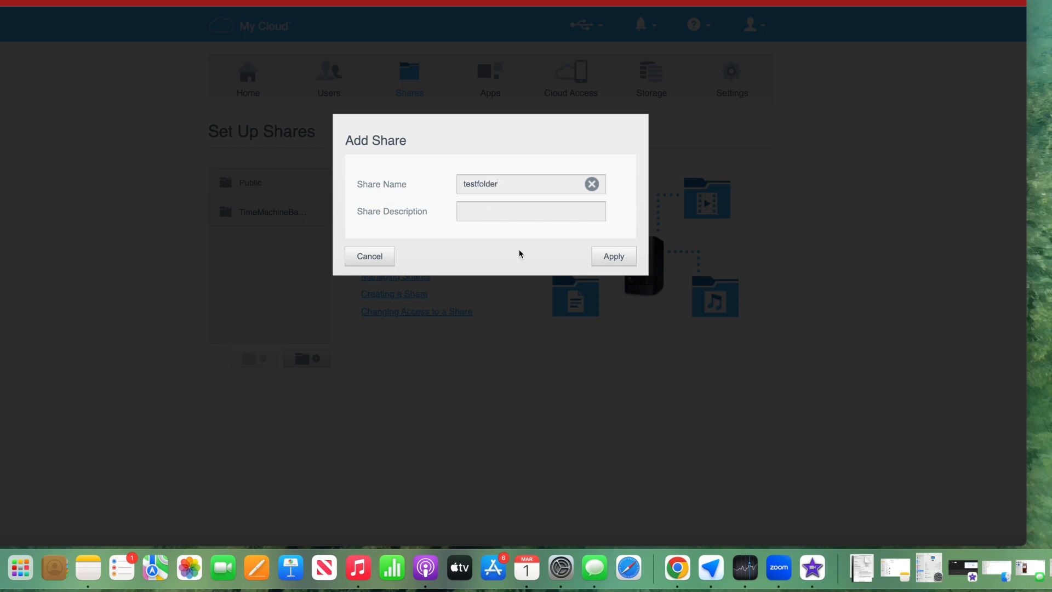
{"action": "type", "text": "this is a test"}
{"action": "left_click", "coordinate": [615, 257]}
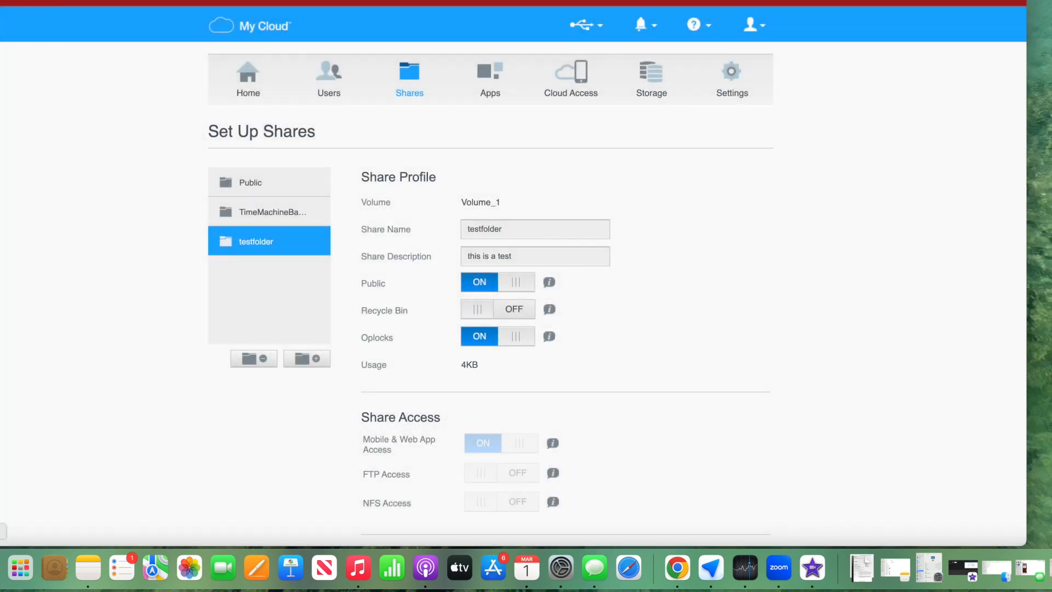
Switch to Finder and browse the MyCloudEX2Ultra network device, opening its Public and testfolder shares.
{"action": "left_click", "coordinate": [1, 567]}
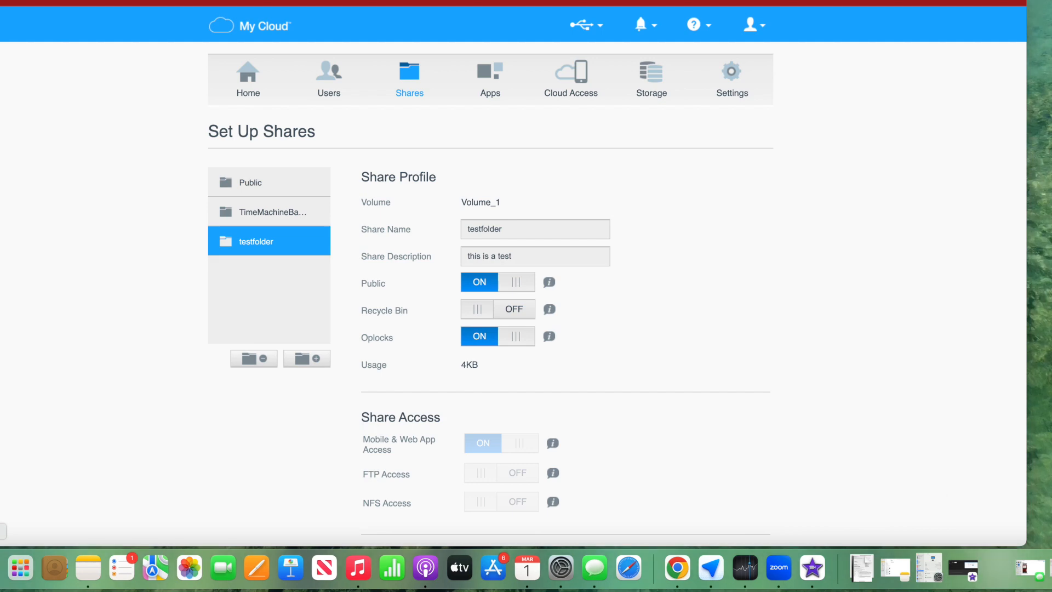
{"action": "left_click_drag", "start_coordinate": [26, 46], "coordinate": [133, 57]}
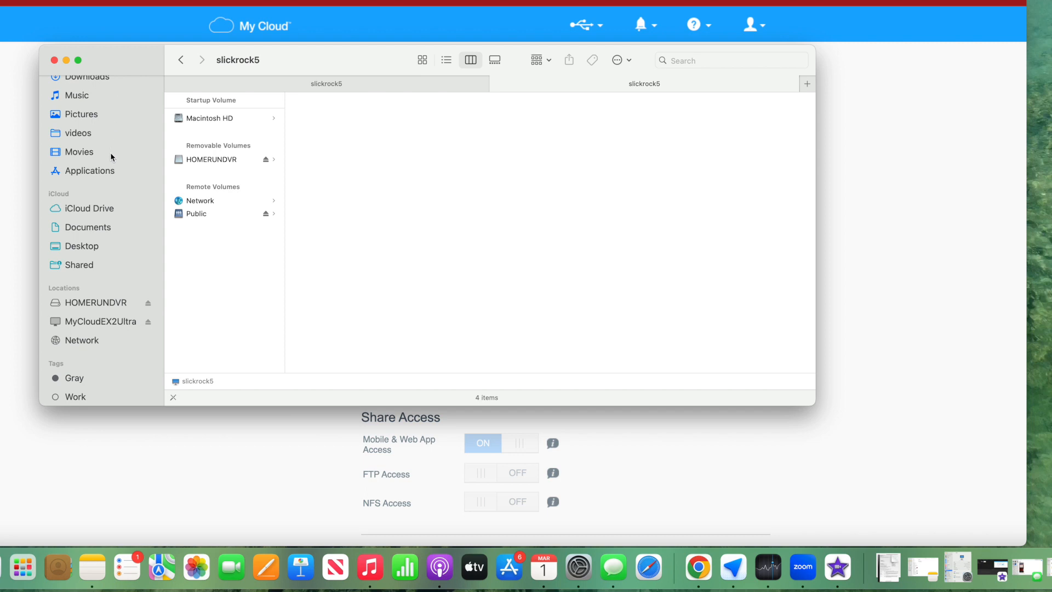
{"action": "scroll", "coordinate": [108, 318], "scroll_direction": "down", "scroll_amount": 3}
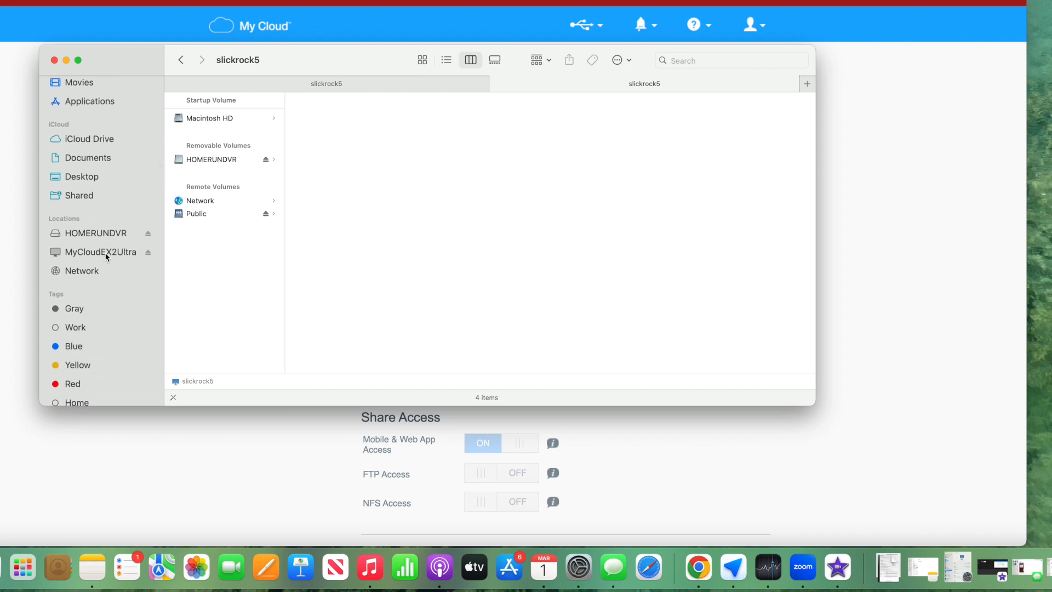
{"action": "left_click", "coordinate": [107, 253]}
{"action": "left_click", "coordinate": [117, 271]}
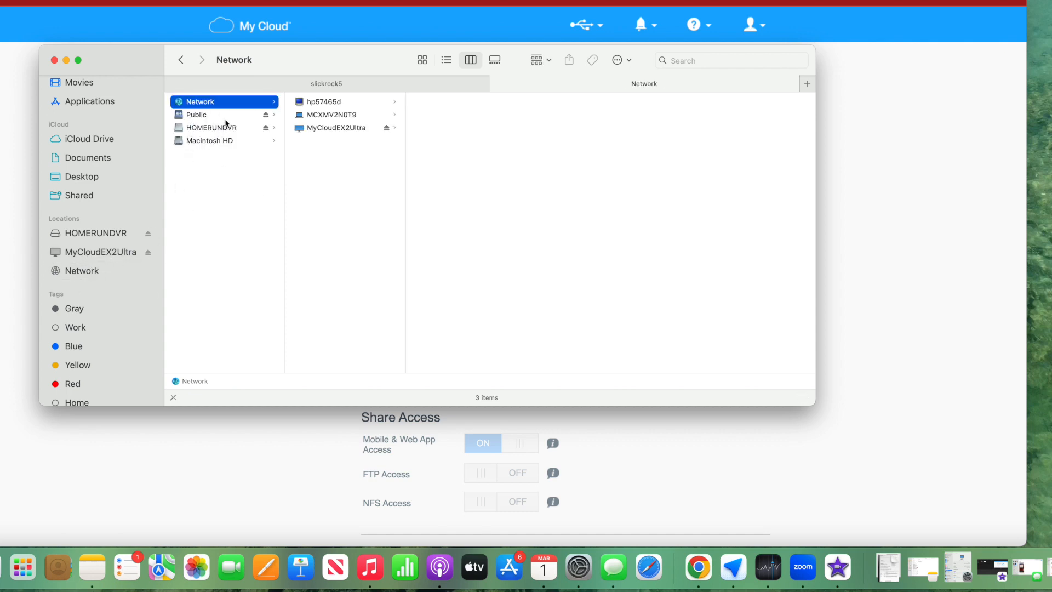
{"action": "left_click", "coordinate": [335, 128]}
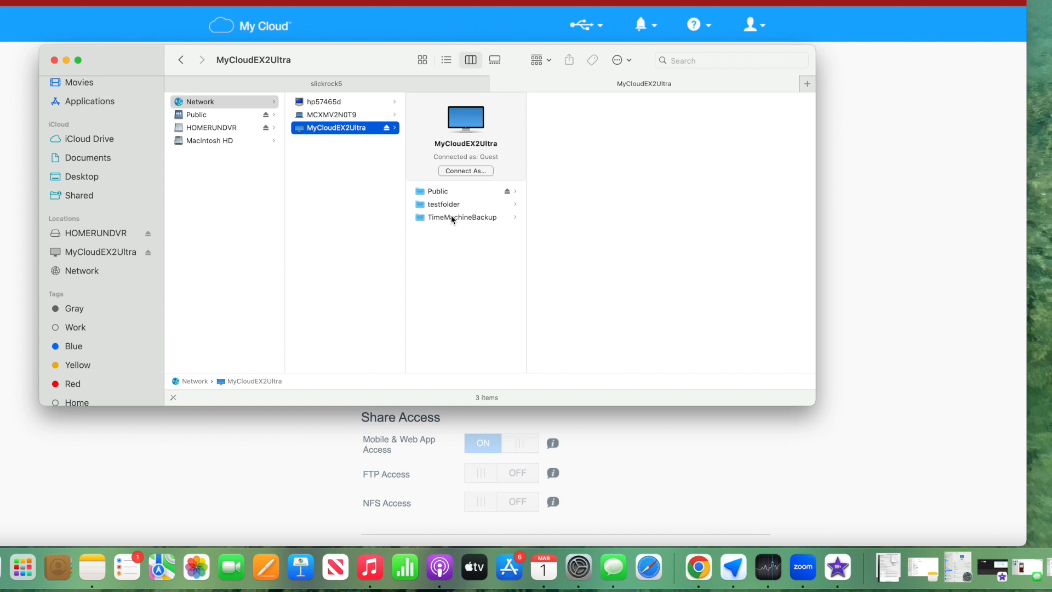
{"action": "left_click", "coordinate": [438, 192]}
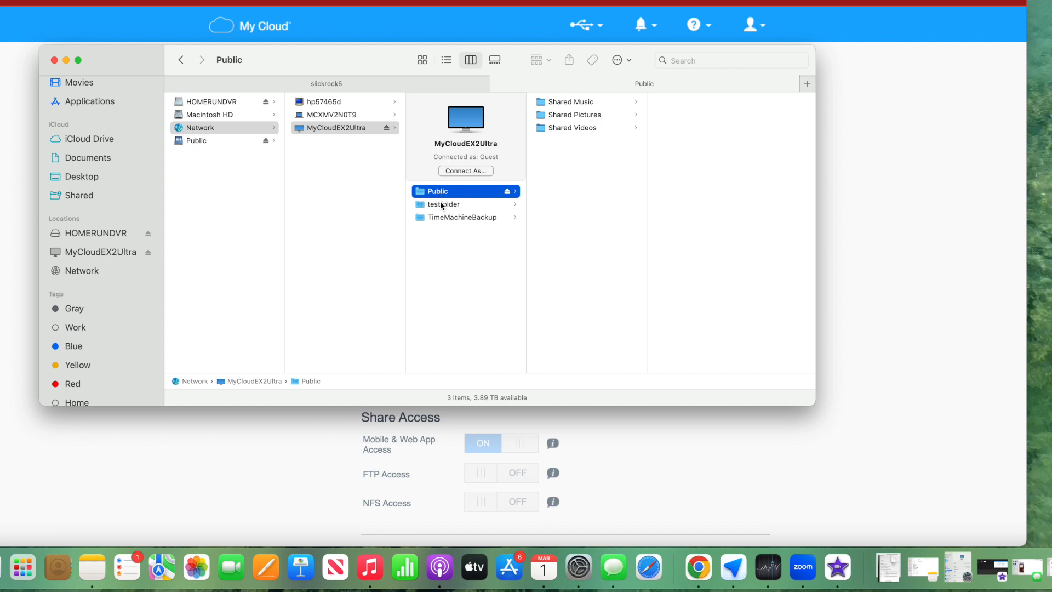
{"action": "left_click", "coordinate": [443, 204]}
Go straight to the MyCloudEX2Ultra location and view the contents of testfolder and Public.
{"action": "left_click", "coordinate": [101, 253]}
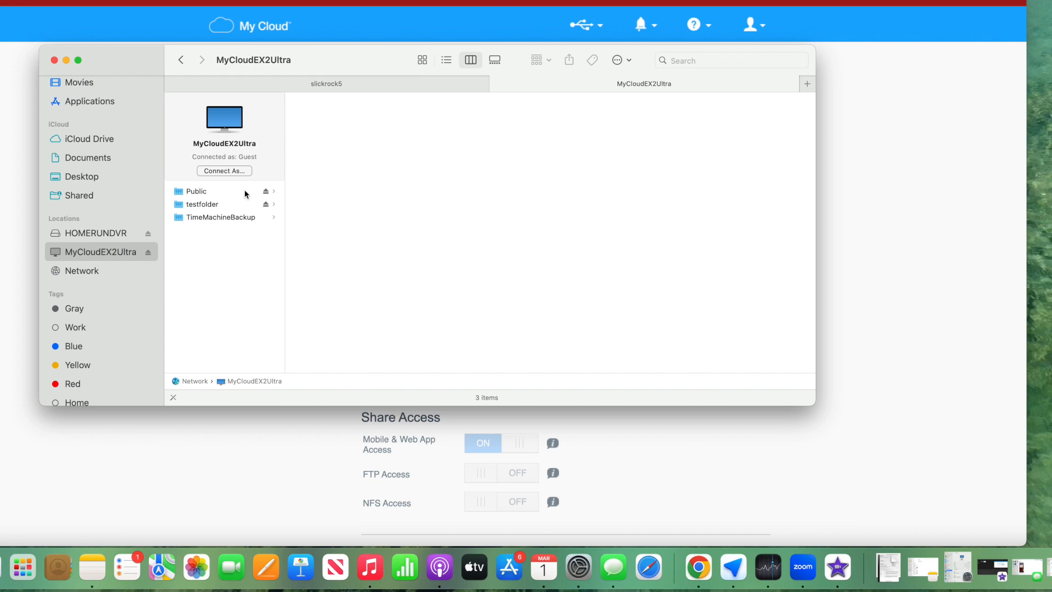
{"action": "left_click", "coordinate": [239, 206]}
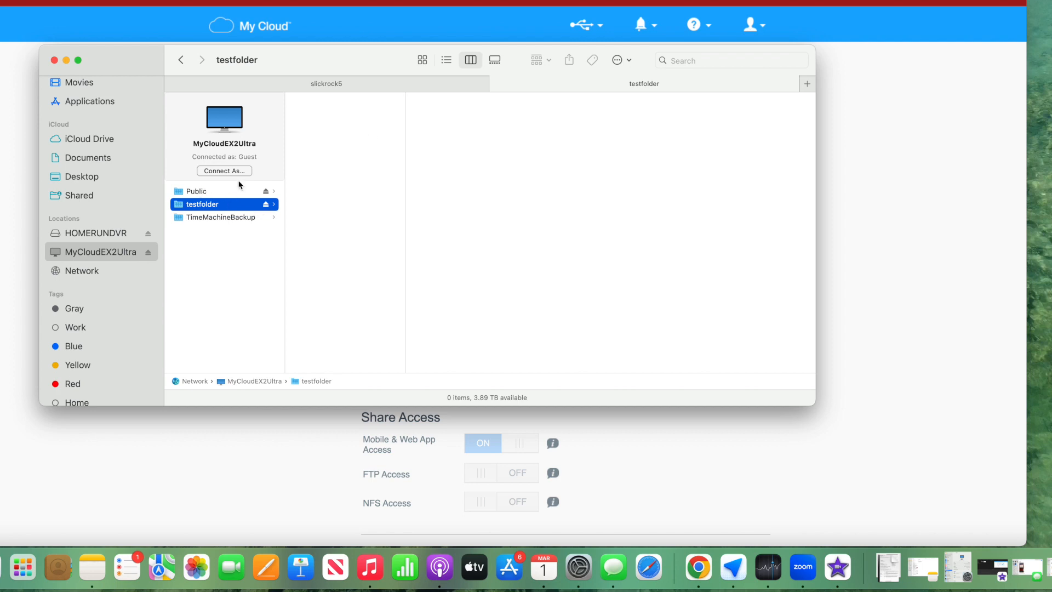
{"action": "left_click", "coordinate": [200, 193]}
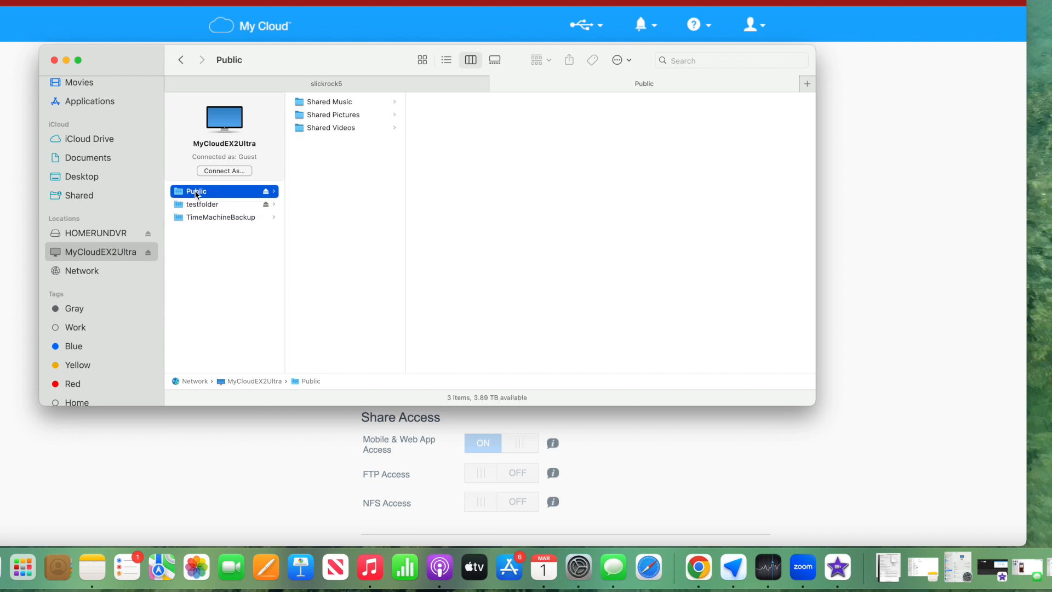
Return to the My Cloud dashboard and, with the testfolder share selected, add a share named subfolder.
{"action": "left_click_drag", "start_coordinate": [116, 55], "coordinate": [456, 80]}
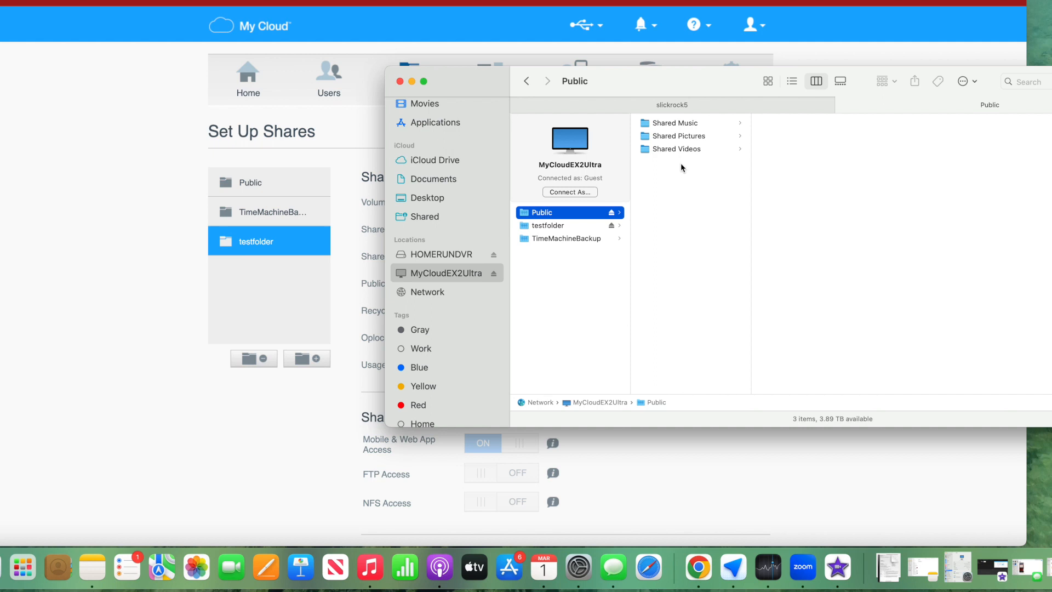
{"action": "left_click", "coordinate": [292, 271]}
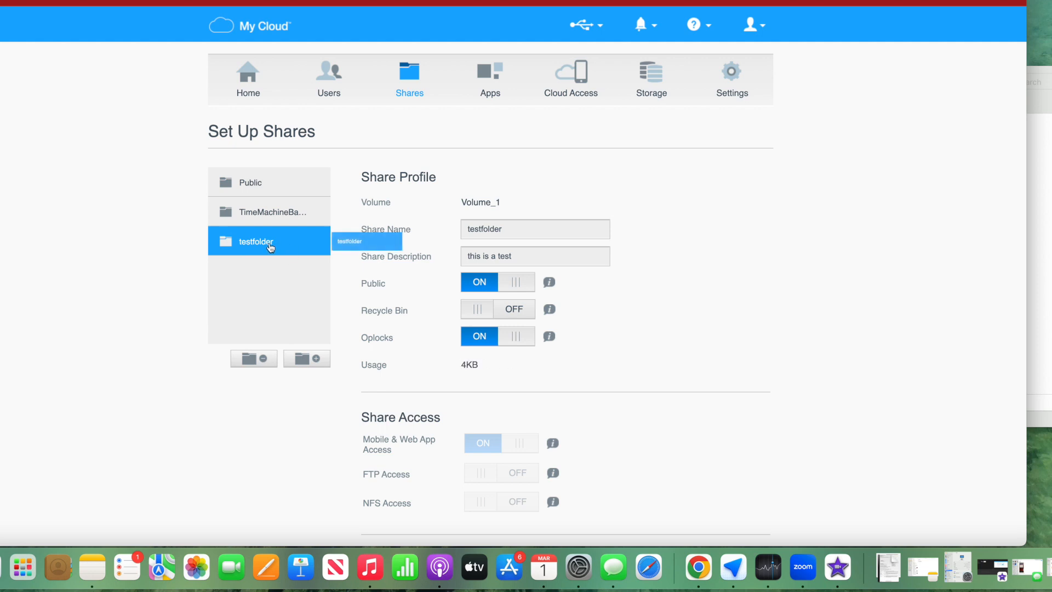
{"action": "left_click", "coordinate": [273, 190]}
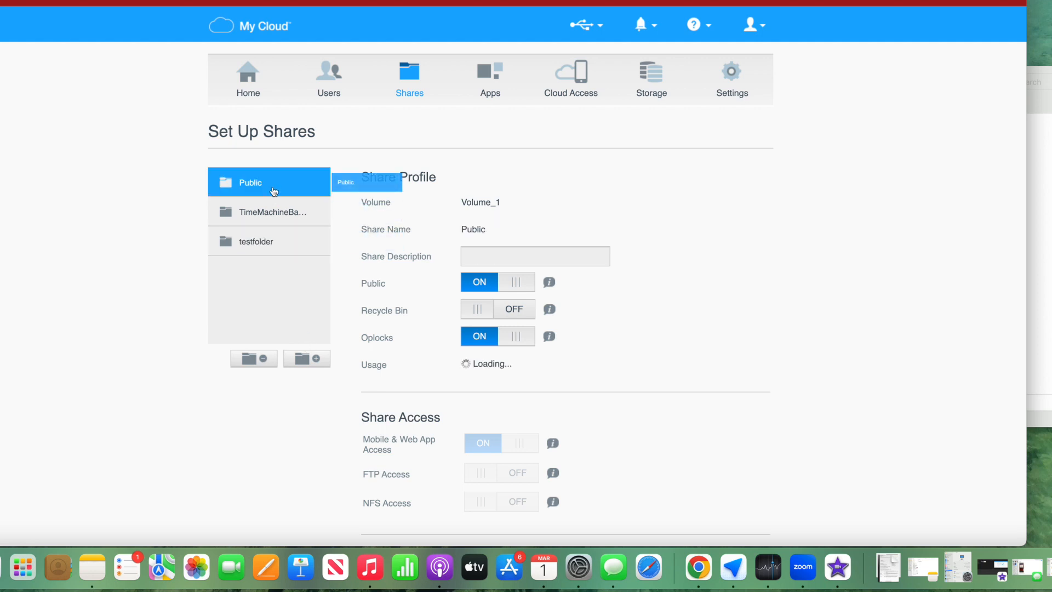
{"action": "left_click", "coordinate": [266, 241]}
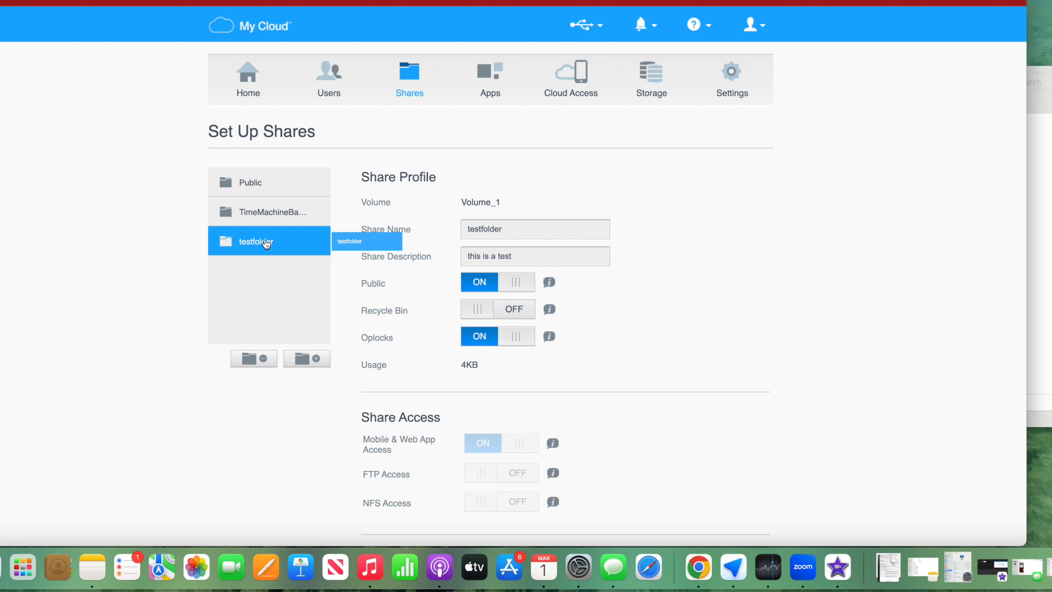
{"action": "left_click", "coordinate": [308, 359]}
{"action": "left_click", "coordinate": [506, 184]}
{"action": "type", "text": "subfolder"}
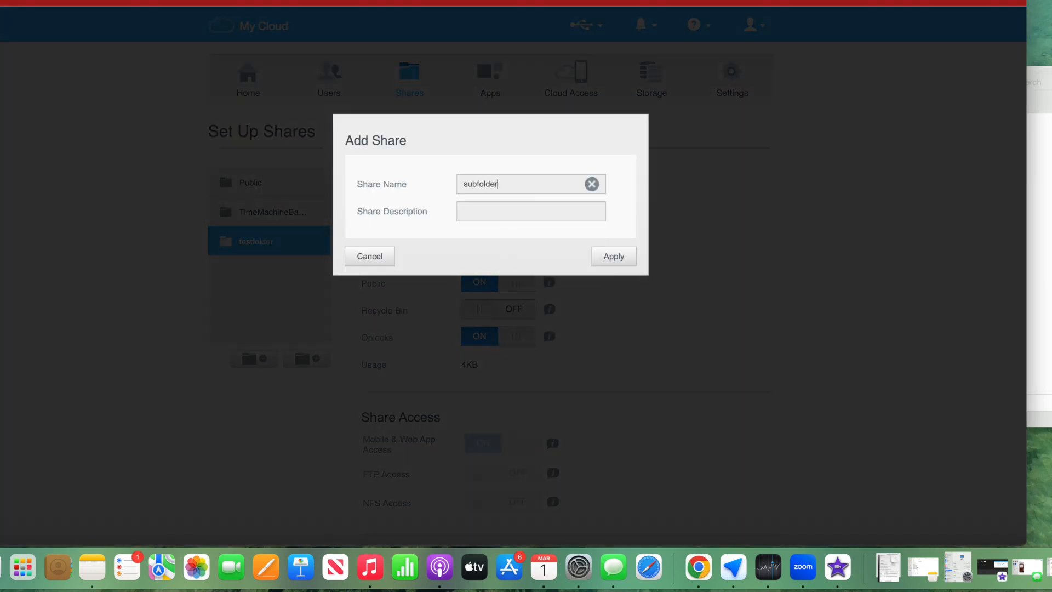
{"action": "left_click", "coordinate": [606, 261]}
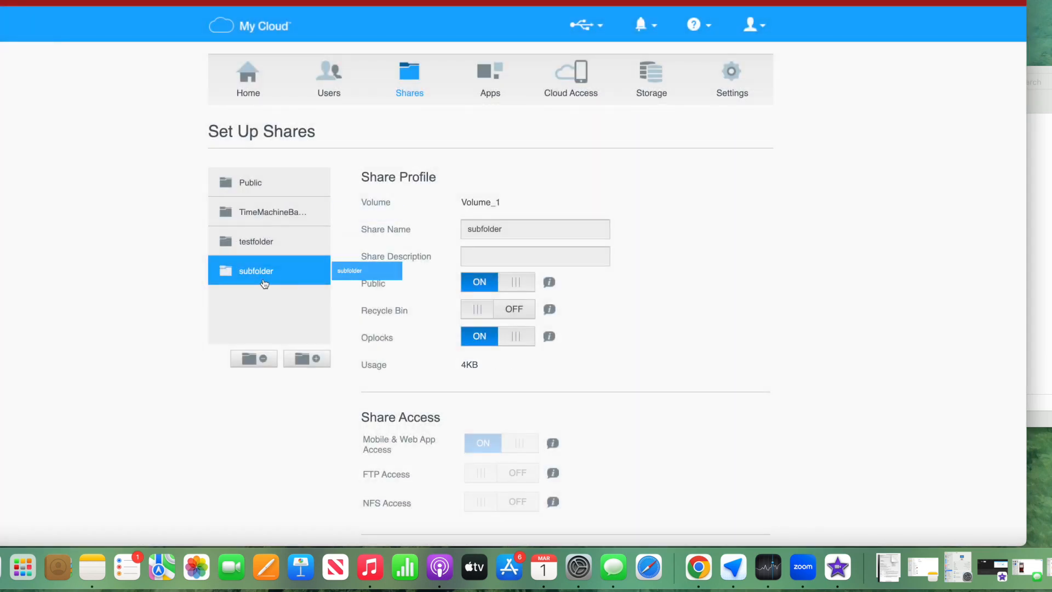
Switch back to Finder and inspect the contents of testfolder on MyCloudEX2Ultra.
{"action": "left_click", "coordinate": [1043, 168]}
{"action": "left_click_drag", "start_coordinate": [610, 82], "coordinate": [549, 80]}
{"action": "left_click", "coordinate": [486, 224]}
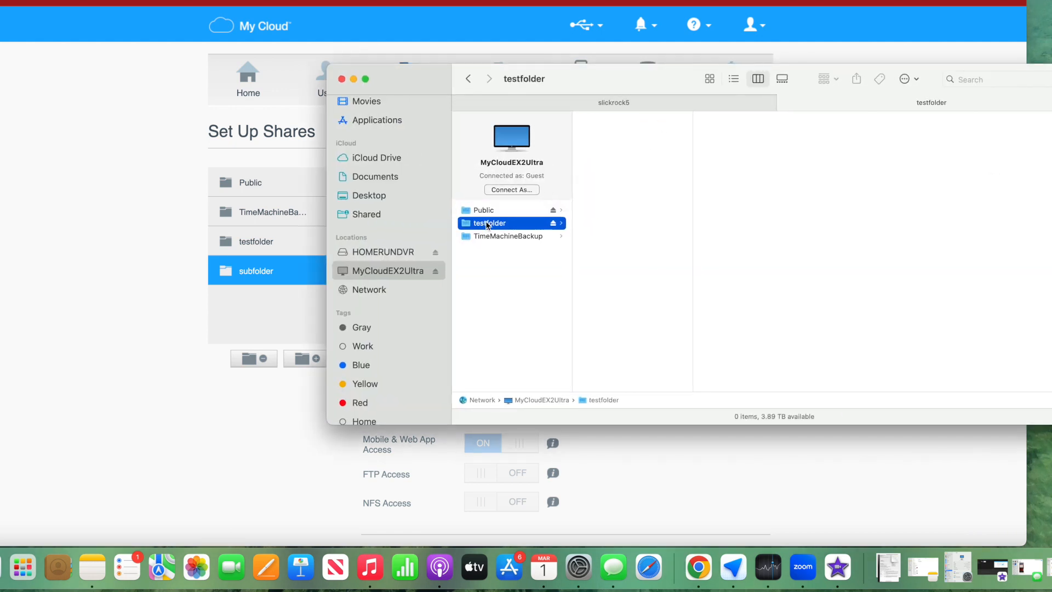
{"action": "right_click", "coordinate": [609, 235]}
{"action": "left_click", "coordinate": [551, 254]}
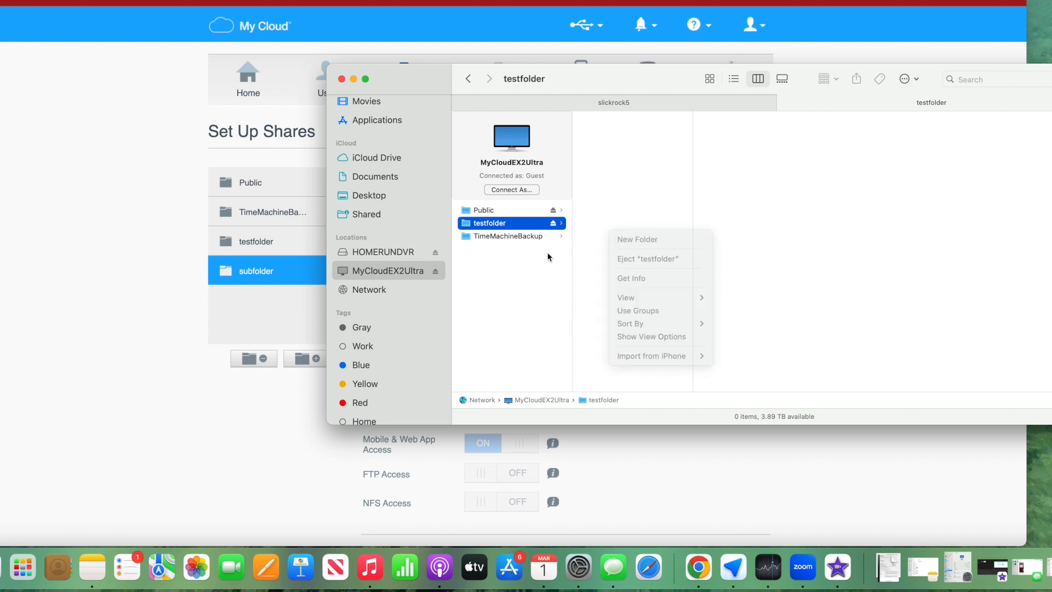
Reload the MyCloudEX2Ultra share list through Network and open the subfolder share.
{"action": "left_click", "coordinate": [399, 291]}
{"action": "left_click", "coordinate": [603, 148]}
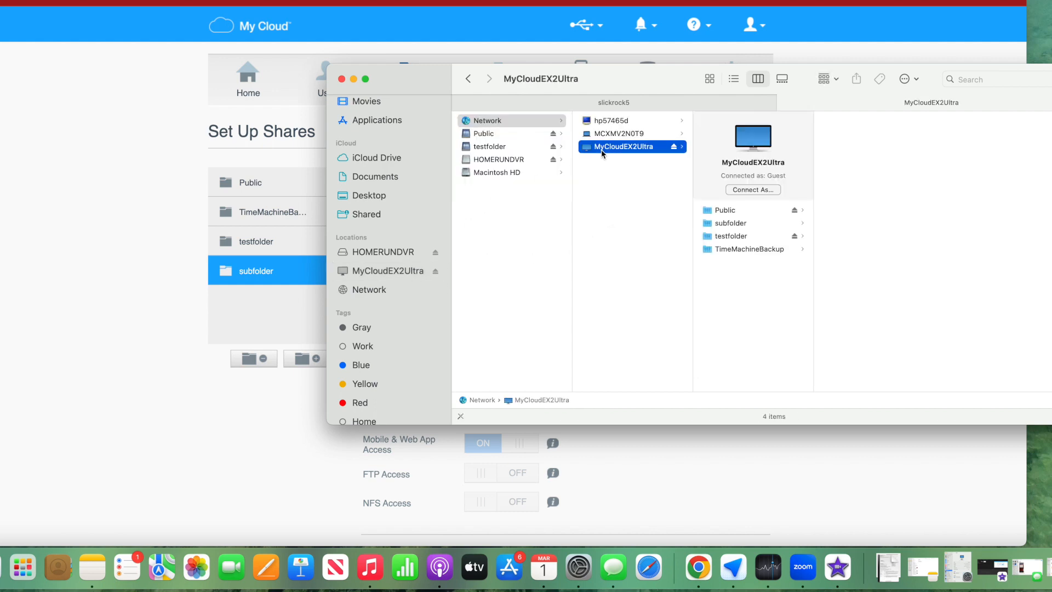
{"action": "left_click", "coordinate": [385, 270]}
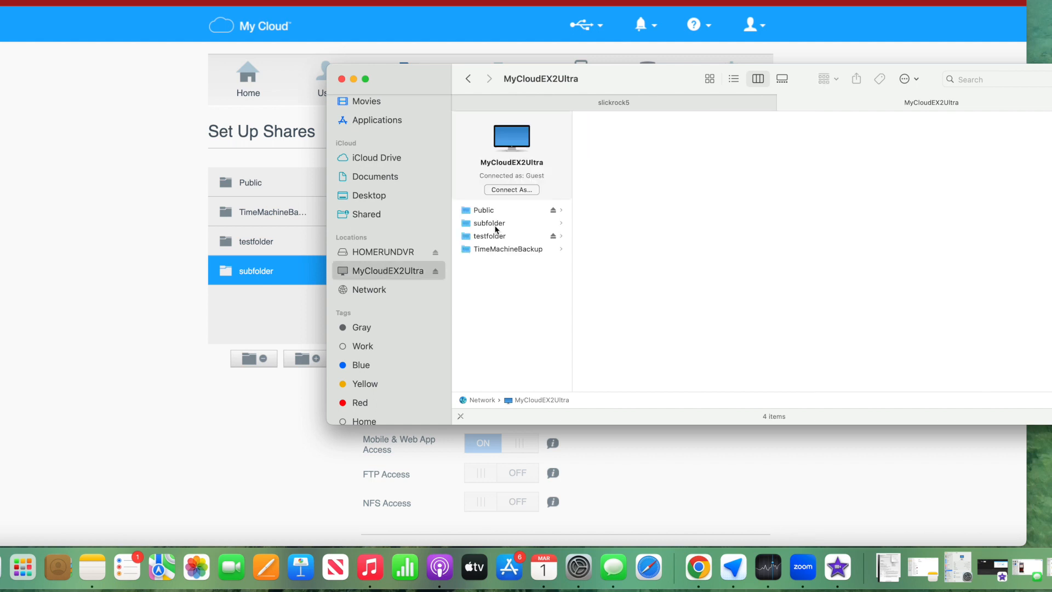
{"action": "left_click", "coordinate": [488, 223]}
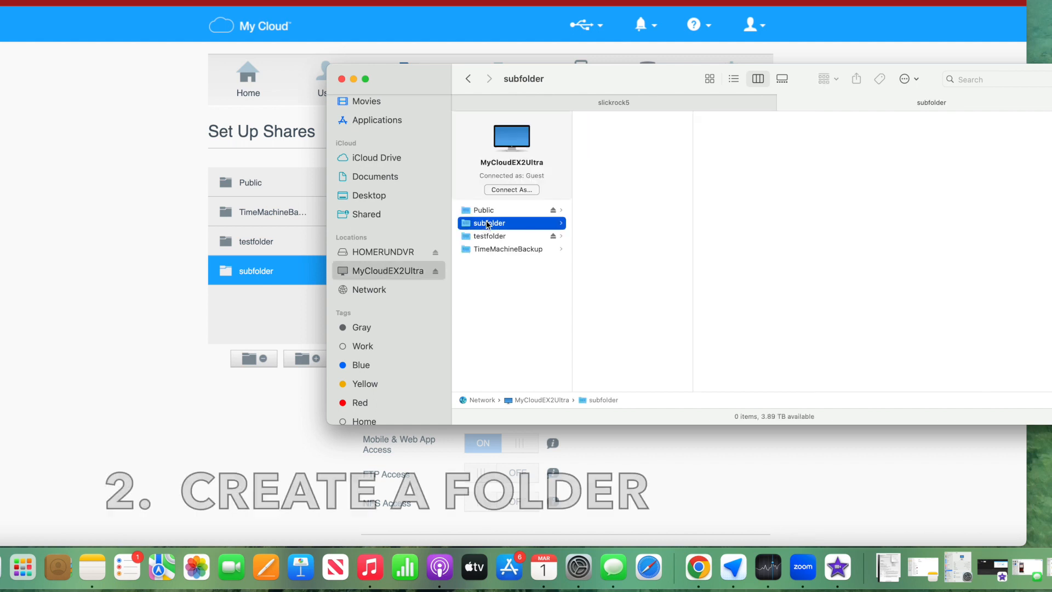
{"action": "right_click", "coordinate": [488, 223]}
{"action": "left_click", "coordinate": [474, 276]}
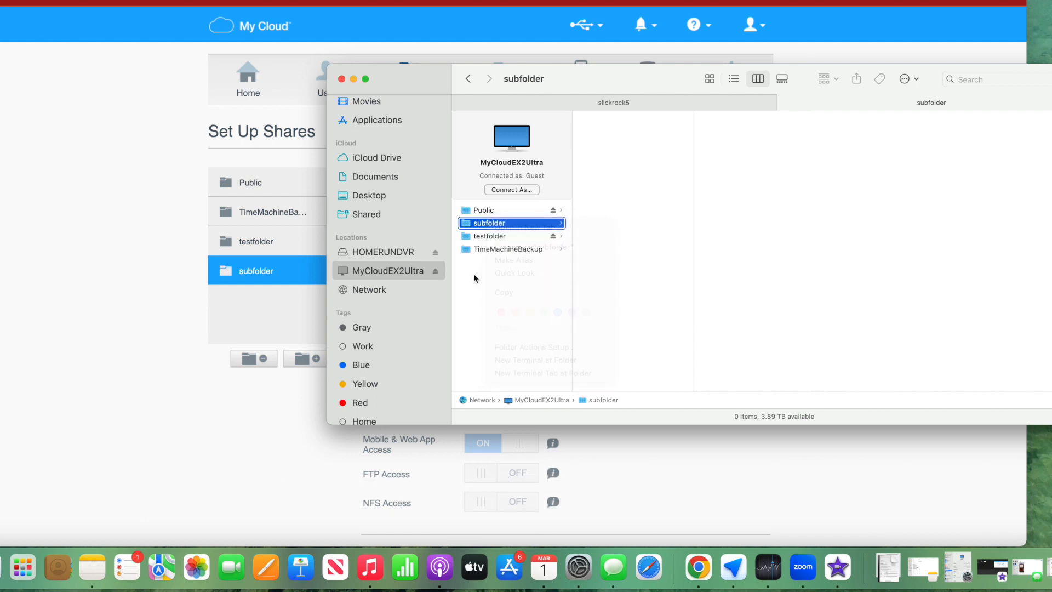
Create a new folder named thisisasubfolder inside the testfolder share.
{"action": "left_click", "coordinate": [489, 237]}
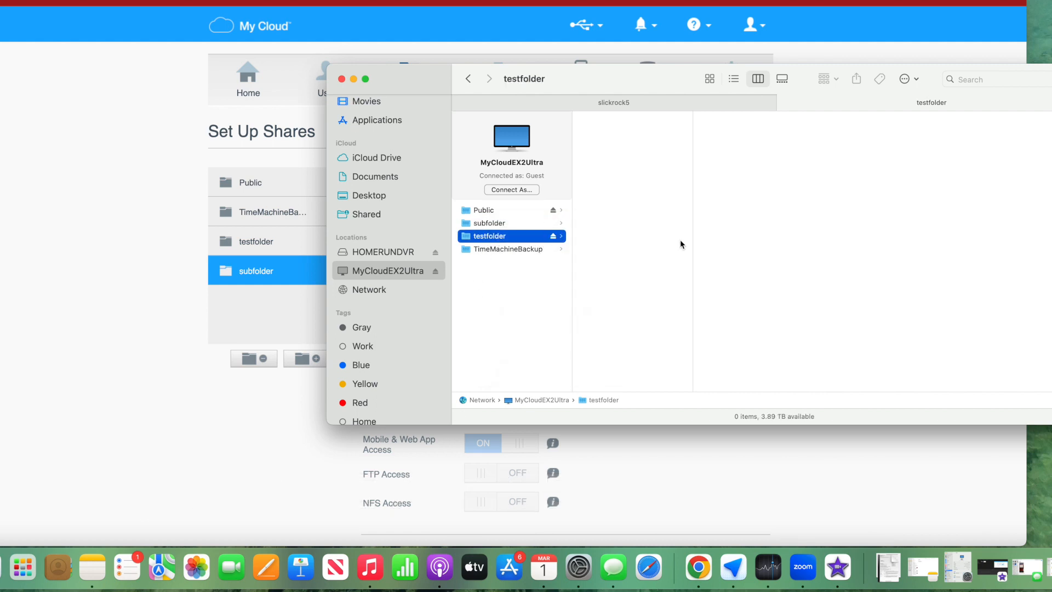
{"action": "right_click", "coordinate": [599, 242]}
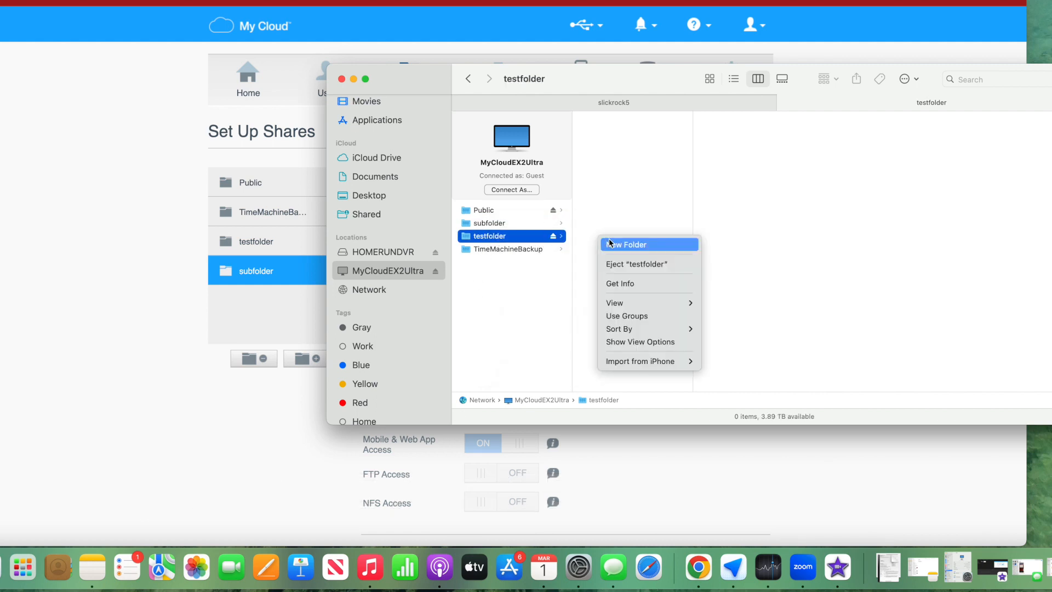
{"action": "left_click", "coordinate": [606, 240]}
{"action": "type", "text": "thisis a"}
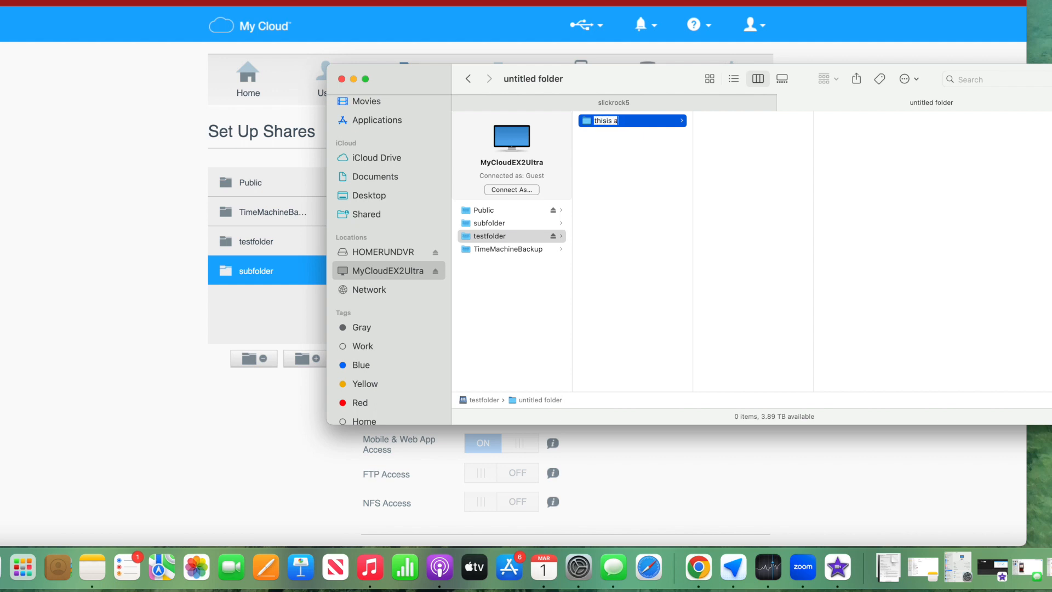
{"action": "key", "text": "BackSpace"}
{"action": "type", "text": "subfolder"}
{"action": "key", "text": "Return"}
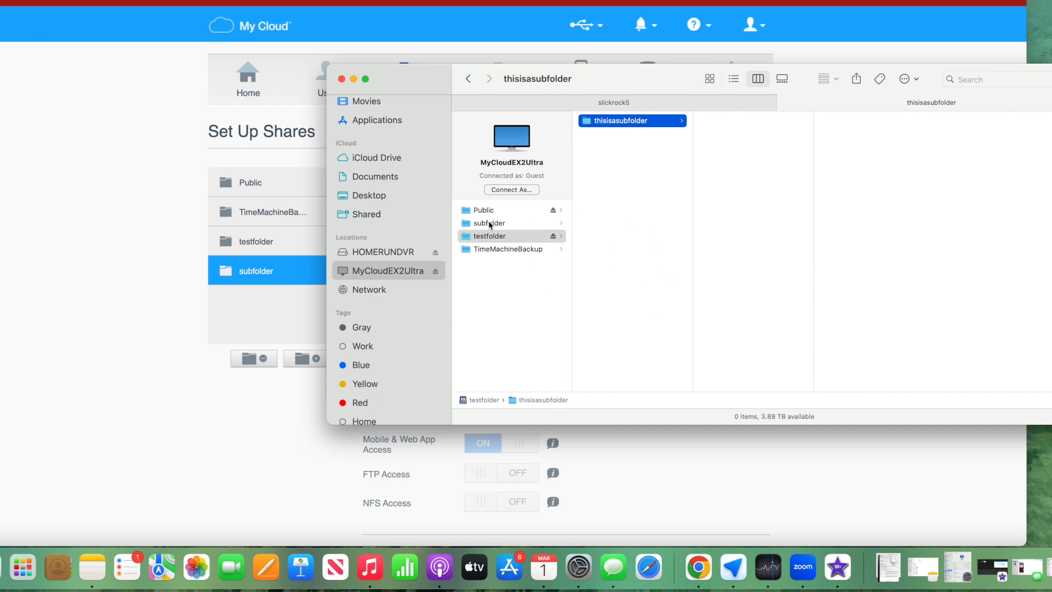
Return to the My Cloud dashboard and delete the subfolder share.
{"action": "left_click", "coordinate": [256, 310]}
{"action": "left_click", "coordinate": [252, 359]}
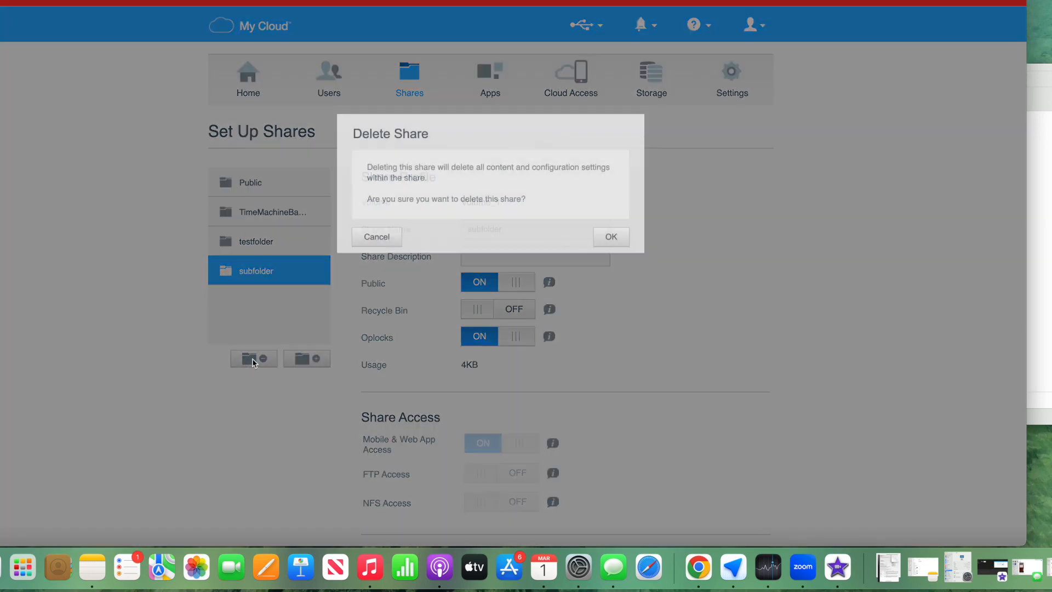
{"action": "left_click", "coordinate": [618, 241]}
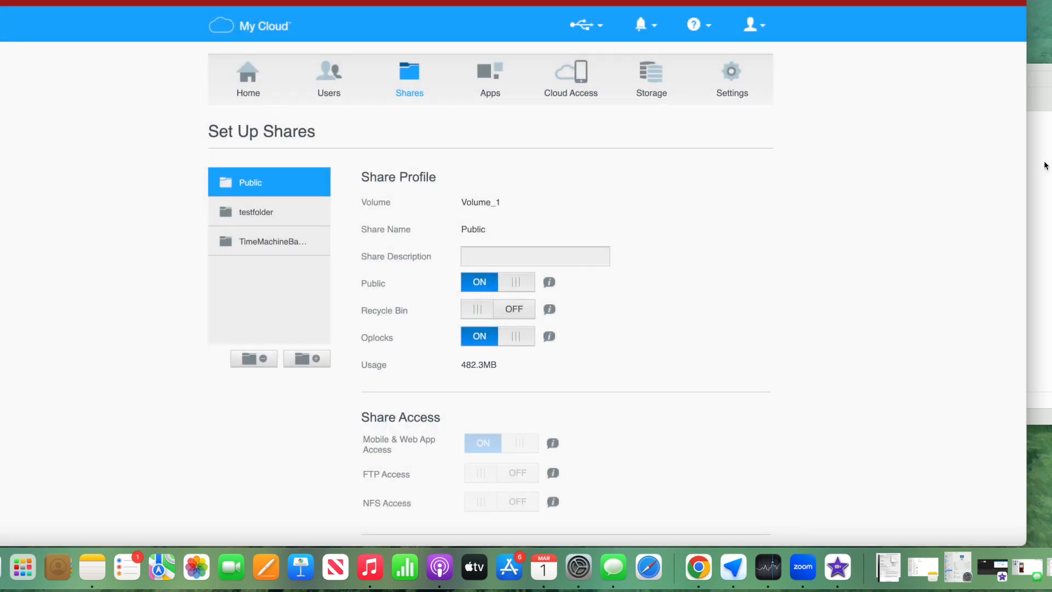
Switch to Finder and recheck the shares on MyCloudEX2Ultra through Network.
{"action": "left_click", "coordinate": [1045, 164]}
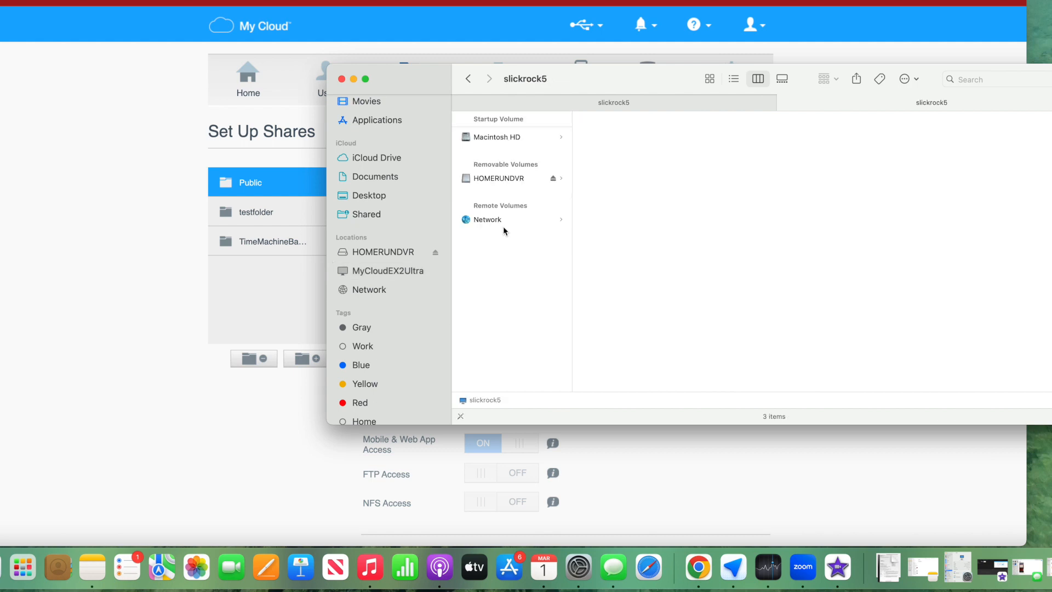
{"action": "left_click", "coordinate": [397, 271]}
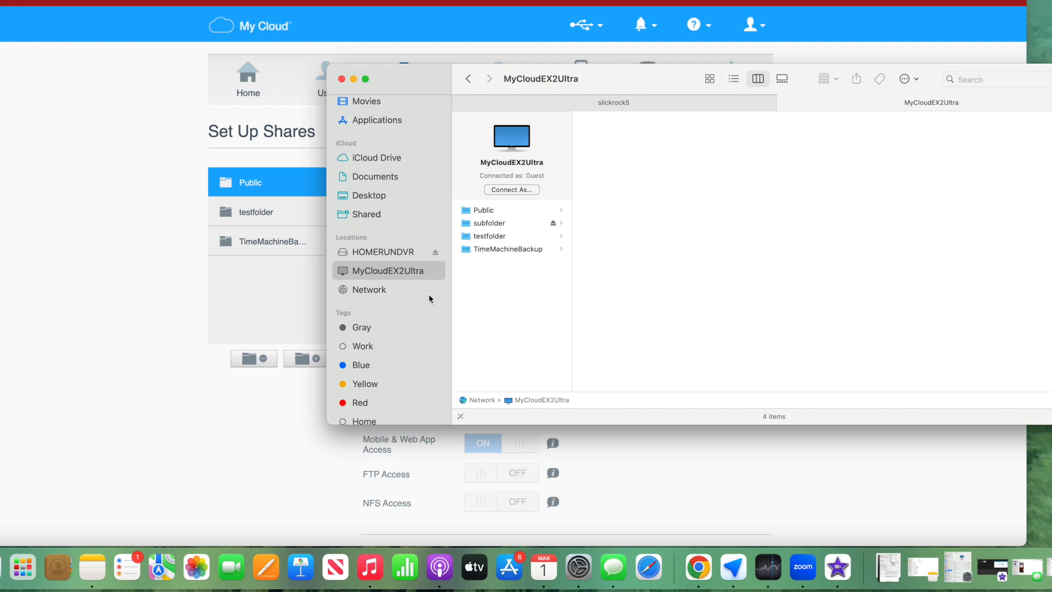
{"action": "left_click", "coordinate": [388, 291]}
{"action": "left_click", "coordinate": [617, 146]}
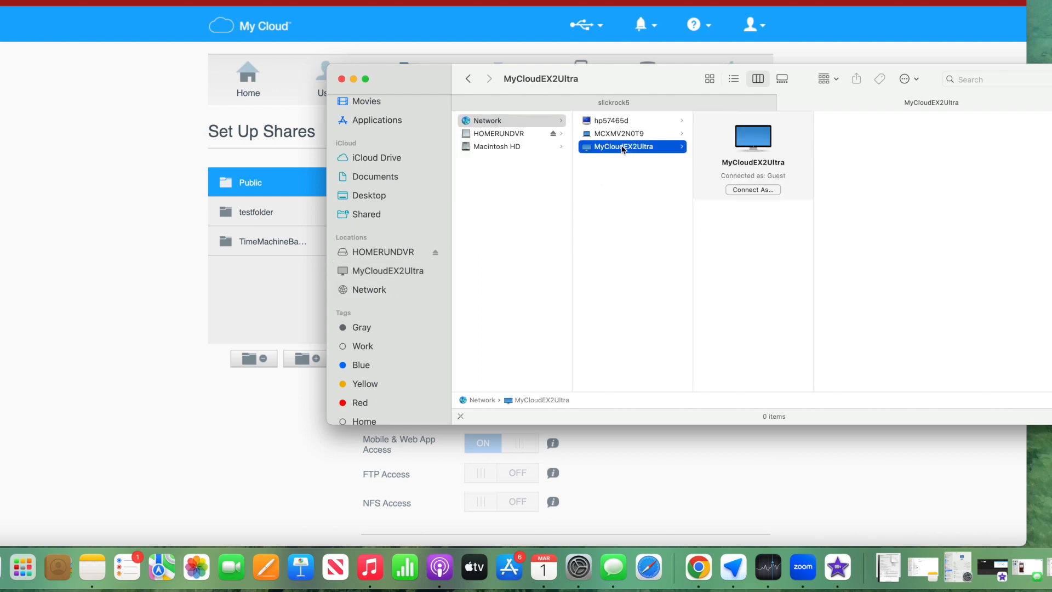
Open the testfolder share on MyCloudEX2Ultra and check which actions Finder offers for the share.
{"action": "left_click", "coordinate": [397, 274]}
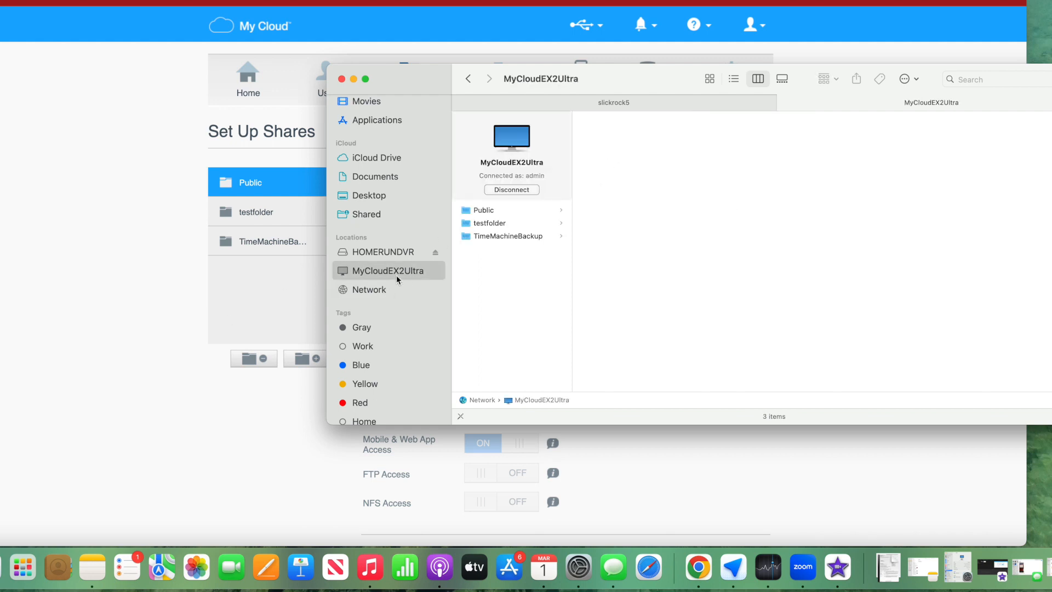
{"action": "left_click", "coordinate": [496, 226]}
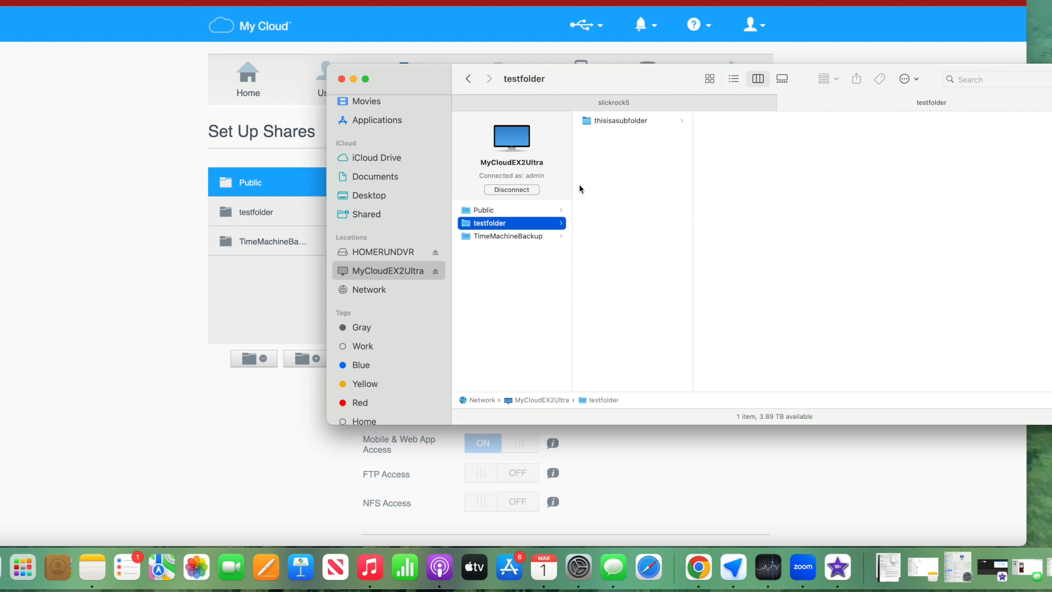
{"action": "right_click", "coordinate": [507, 225]}
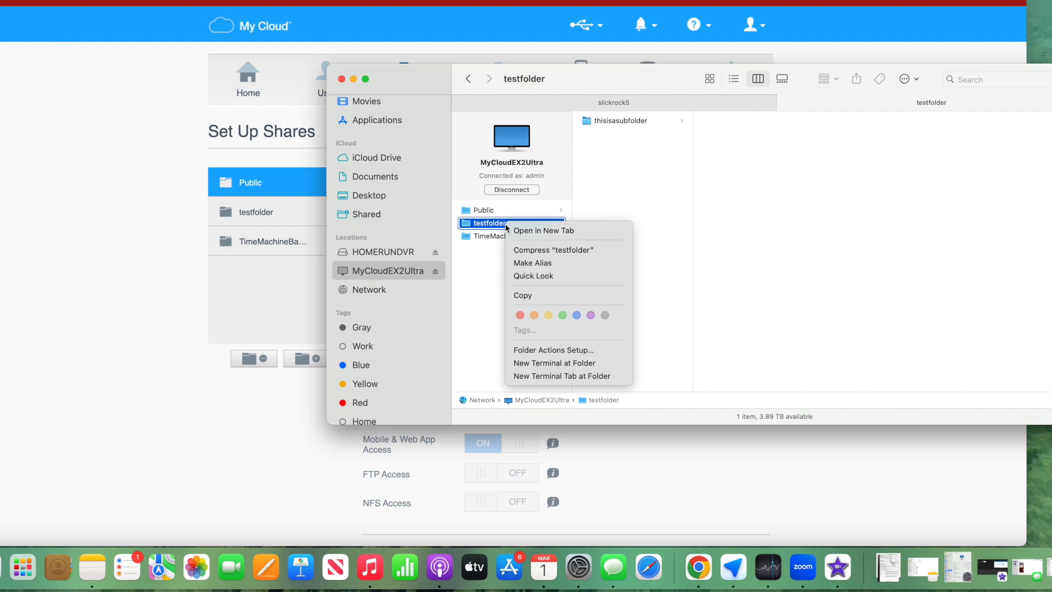
{"action": "left_click", "coordinate": [480, 275]}
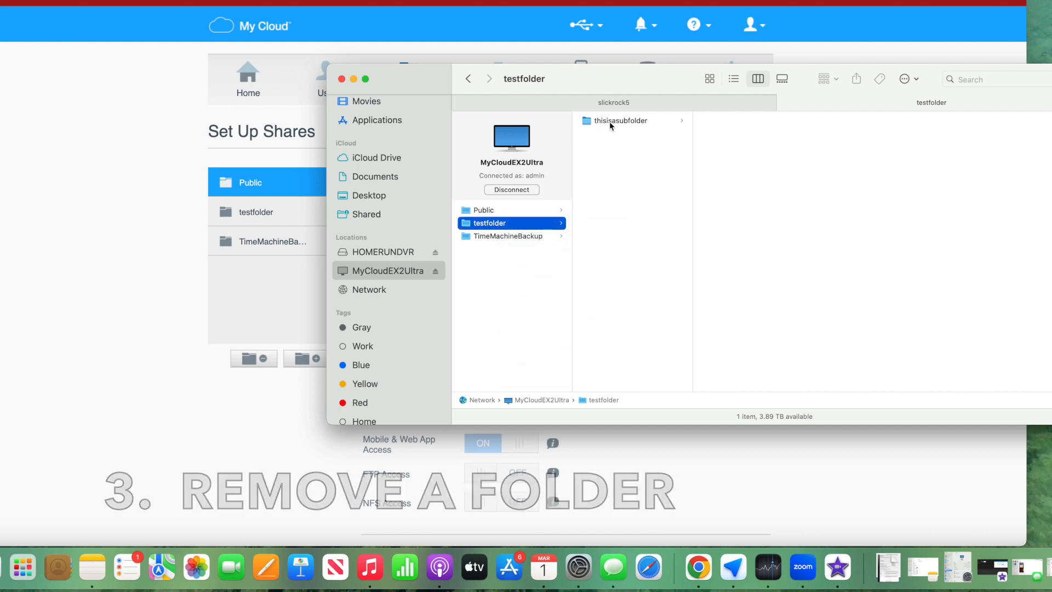
{"action": "right_click", "coordinate": [537, 229]}
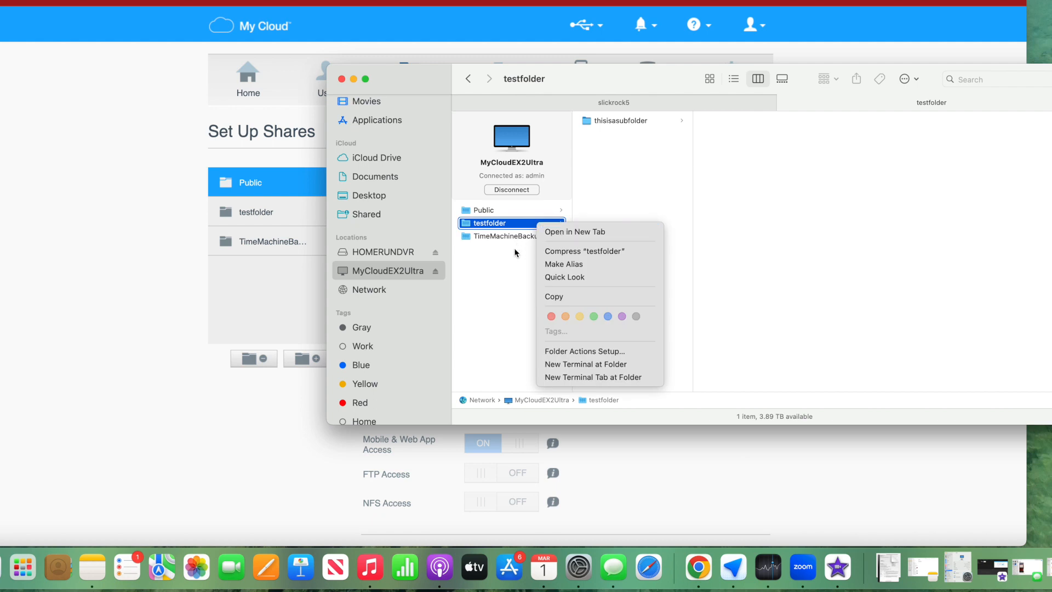
{"action": "left_click", "coordinate": [642, 174]}
Permanently delete the thisisasubfolder folder from the testfolder share.
{"action": "right_click", "coordinate": [639, 121]}
{"action": "key", "text": "Escape"}
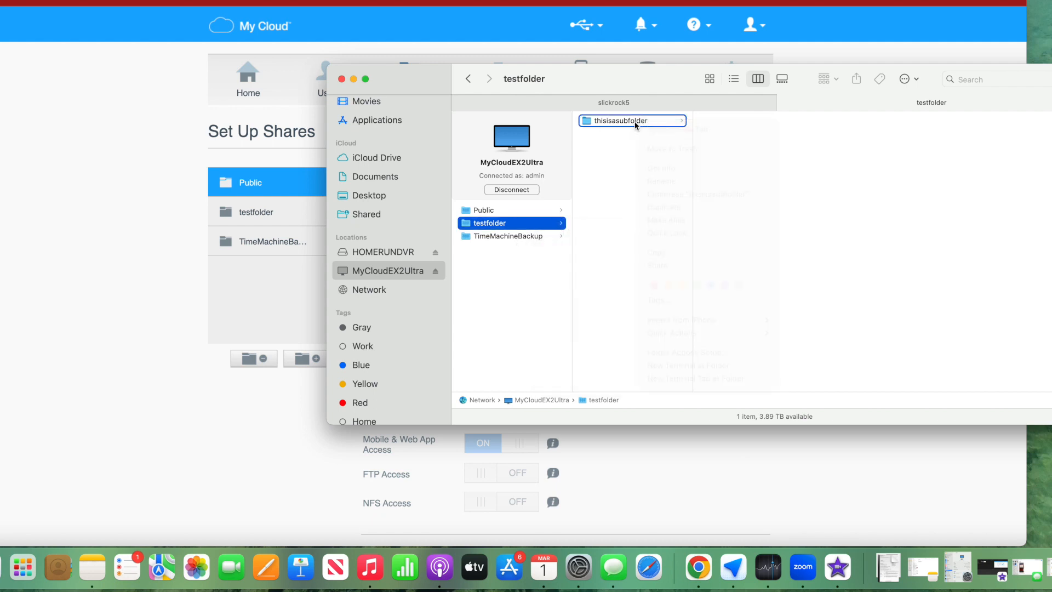
{"action": "left_click", "coordinate": [618, 122]}
{"action": "right_click", "coordinate": [617, 122]}
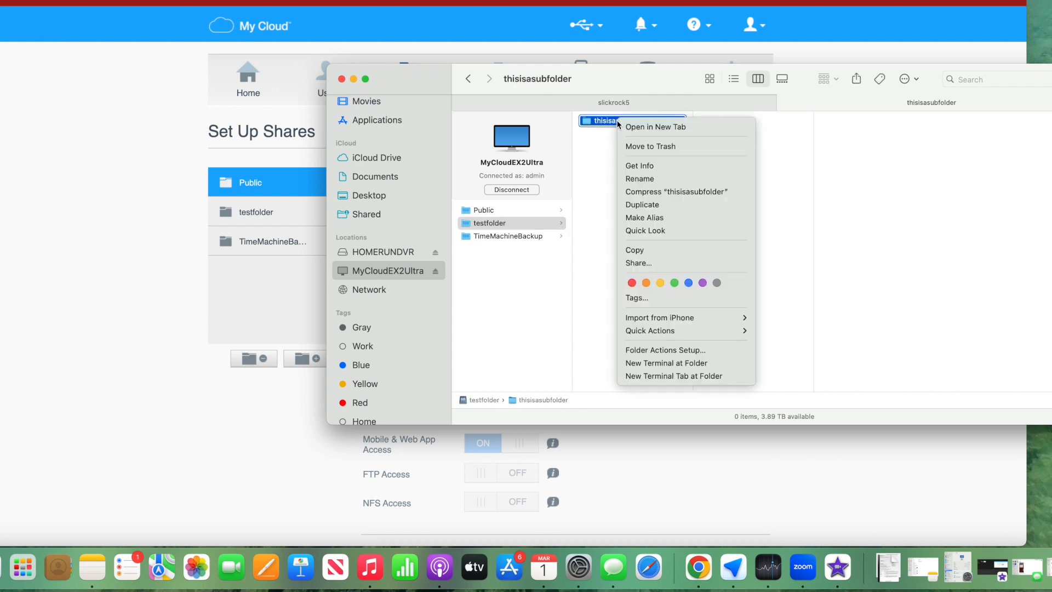
{"action": "left_click", "coordinate": [656, 147]}
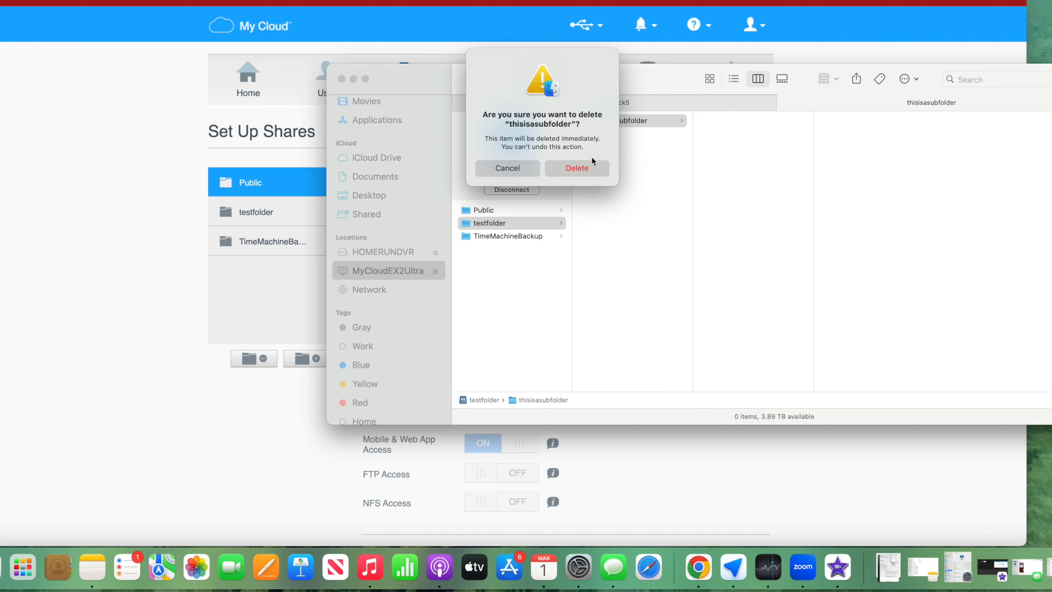
{"action": "left_click", "coordinate": [588, 164]}
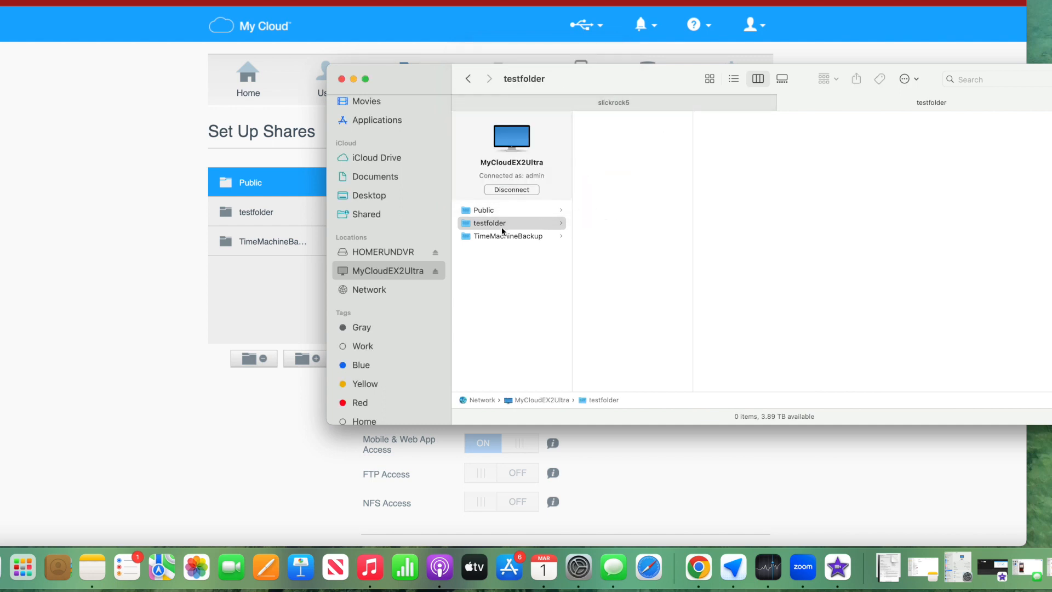
Check whether Finder offers a delete option for the testfolder share itself.
{"action": "right_click", "coordinate": [523, 228]}
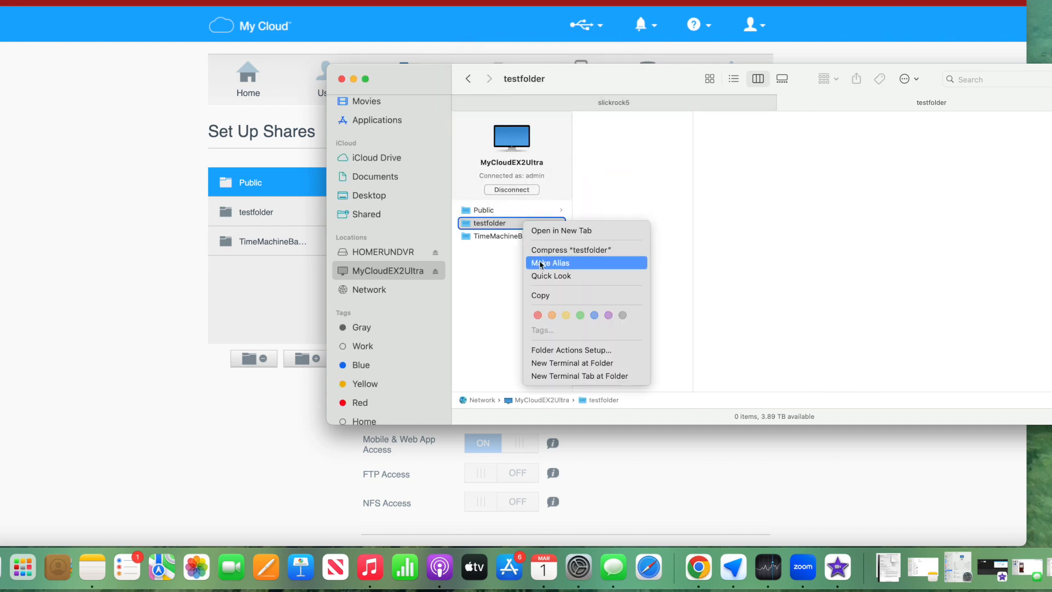
{"action": "left_click", "coordinate": [457, 285]}
{"action": "left_click", "coordinate": [469, 223]}
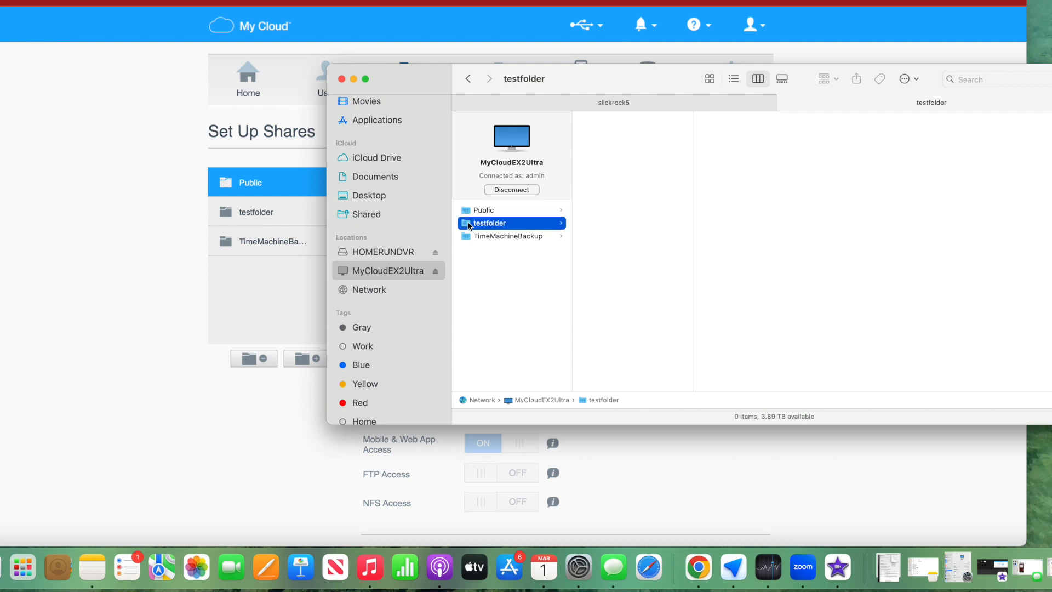
{"action": "right_click", "coordinate": [468, 224]}
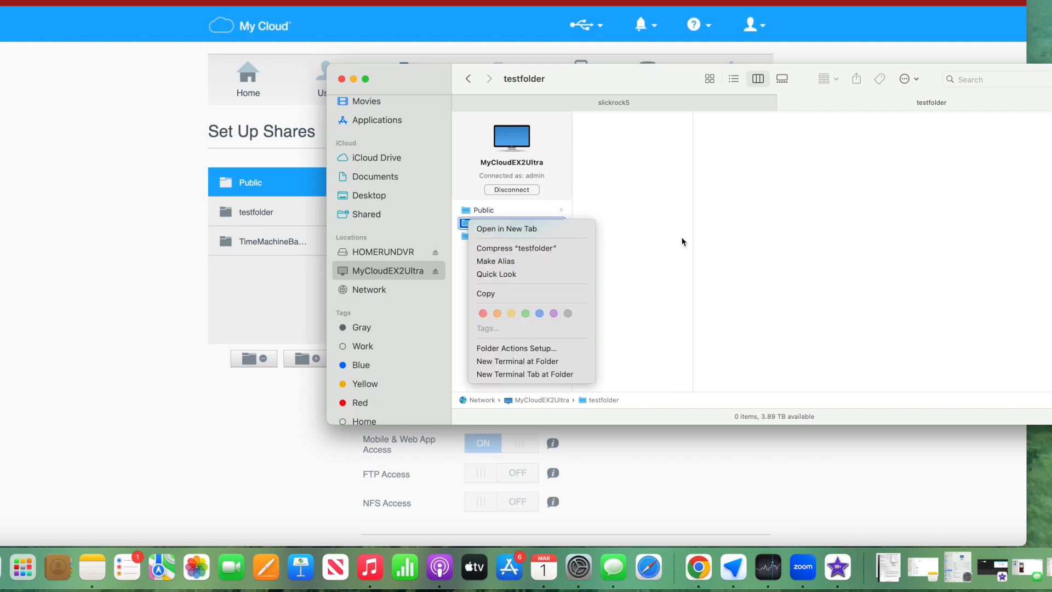
{"action": "left_click", "coordinate": [640, 245]}
Switch to the My Cloud dashboard and delete the testfolder share.
{"action": "left_click", "coordinate": [291, 287]}
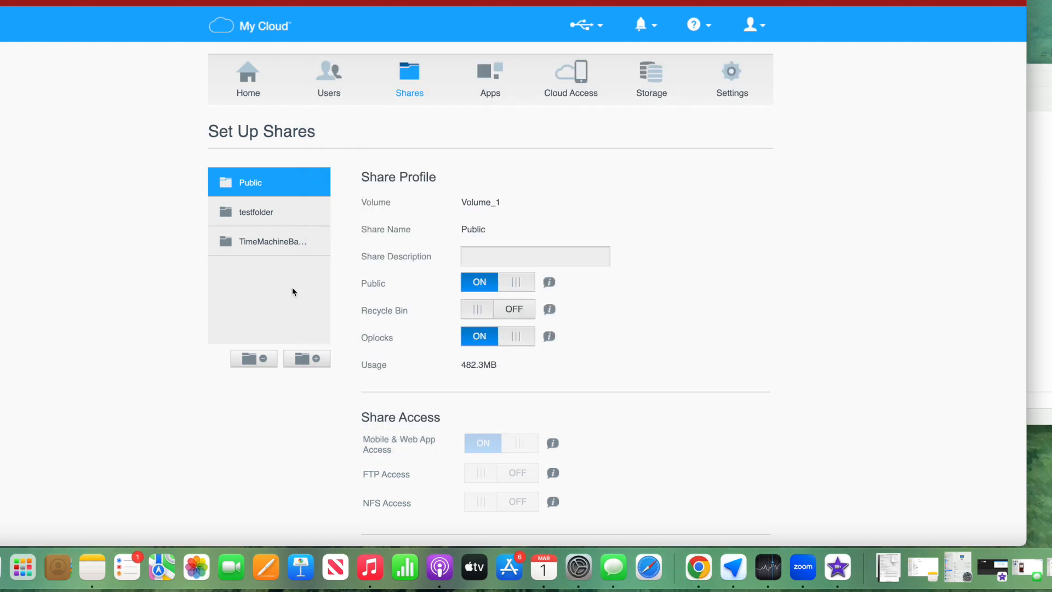
{"action": "left_click", "coordinate": [276, 214]}
{"action": "left_click", "coordinate": [254, 358]}
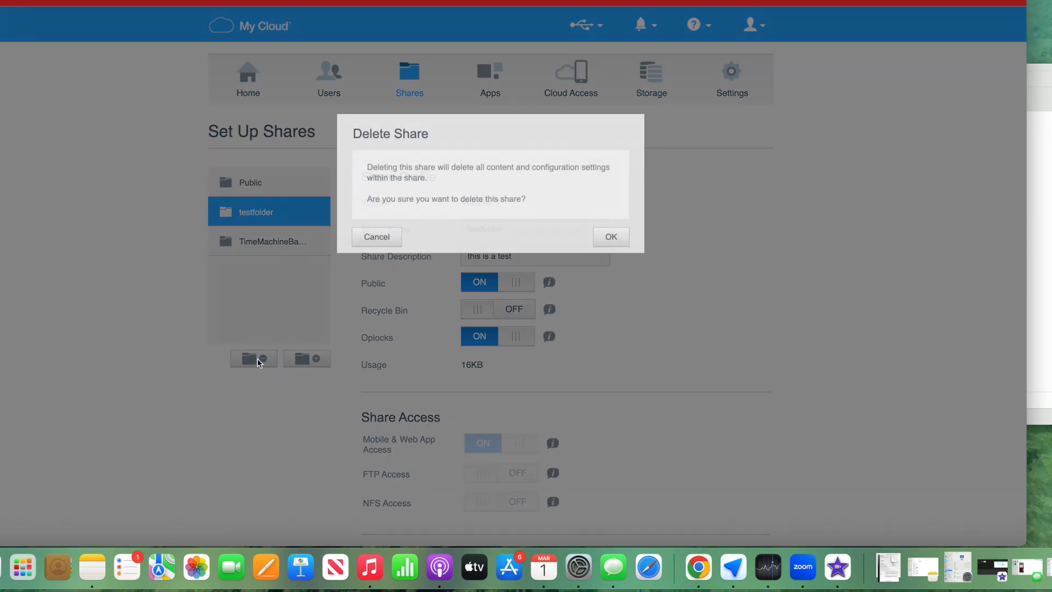
{"action": "left_click", "coordinate": [608, 237]}
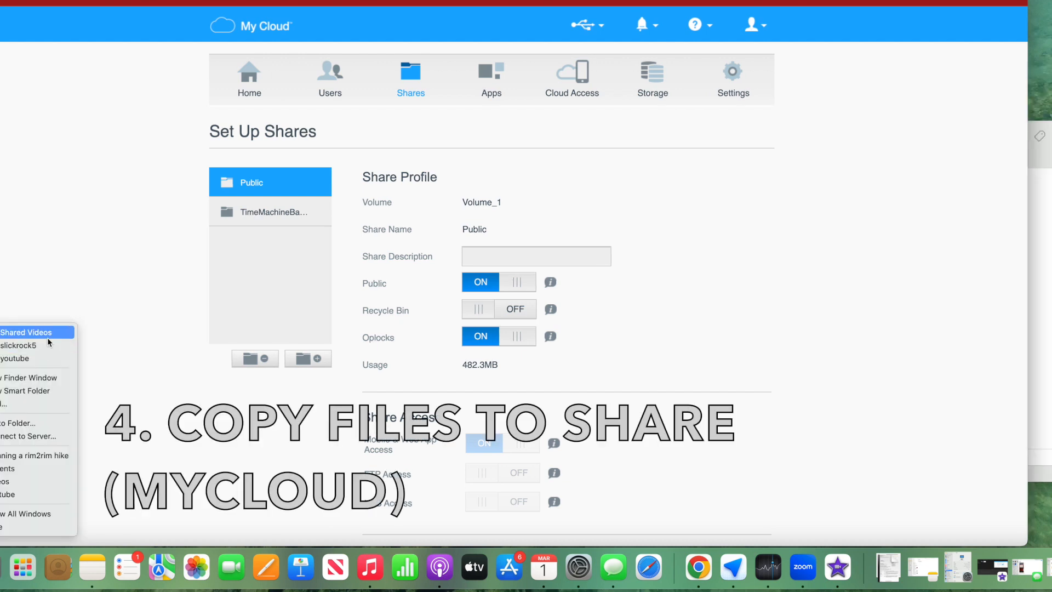
Switch to the Finder window showing the Public share and select its Shared Videos folder.
{"action": "left_click", "coordinate": [48, 335]}
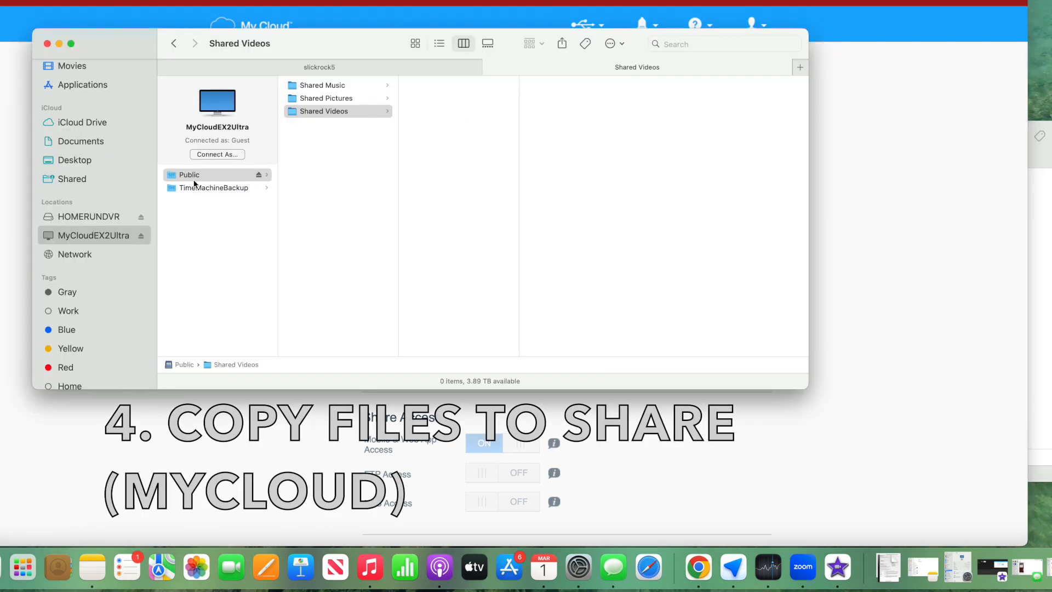
{"action": "left_click", "coordinate": [328, 113]}
{"action": "key", "text": "Up"}
{"action": "key", "text": "Down"}
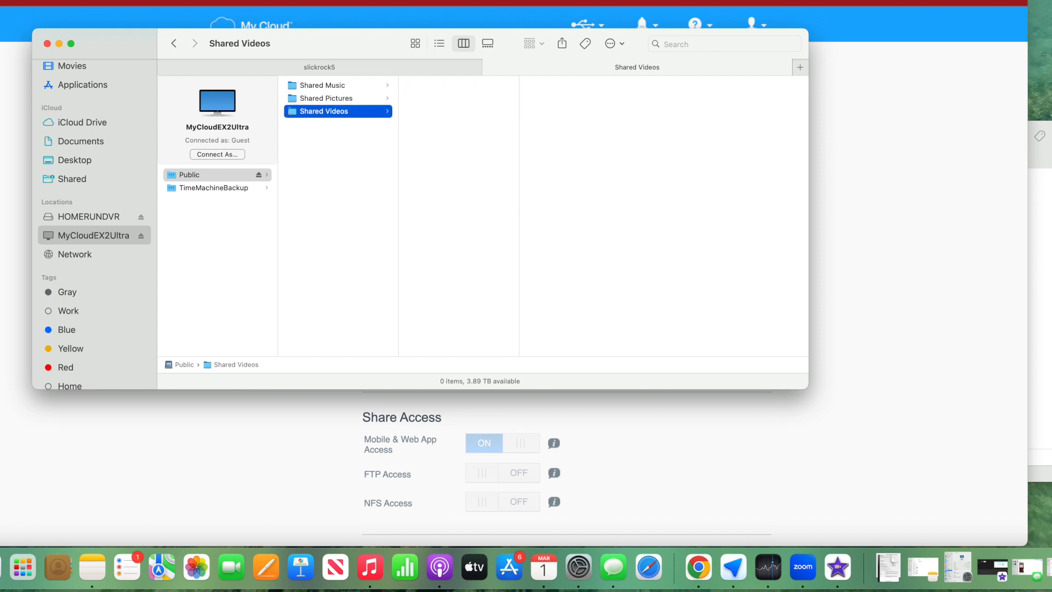
Copy lil gator.mp4 from the Mac's local videos folder into Shared Videos on the Public share.
{"action": "left_click", "coordinate": [1047, 271]}
{"action": "left_click_drag", "start_coordinate": [800, 137], "coordinate": [798, 123]}
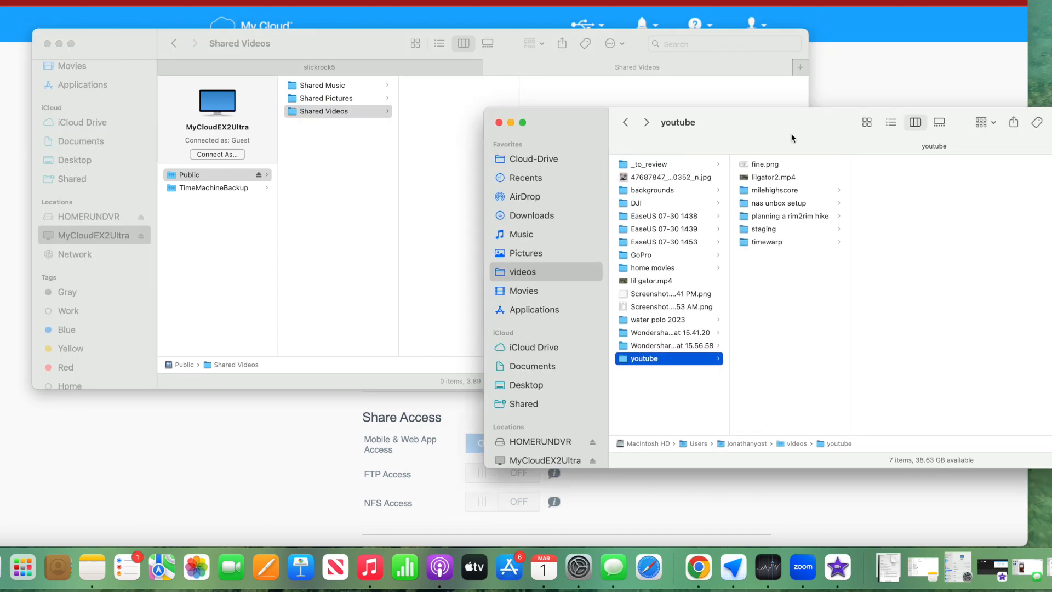
{"action": "left_click", "coordinate": [662, 282]}
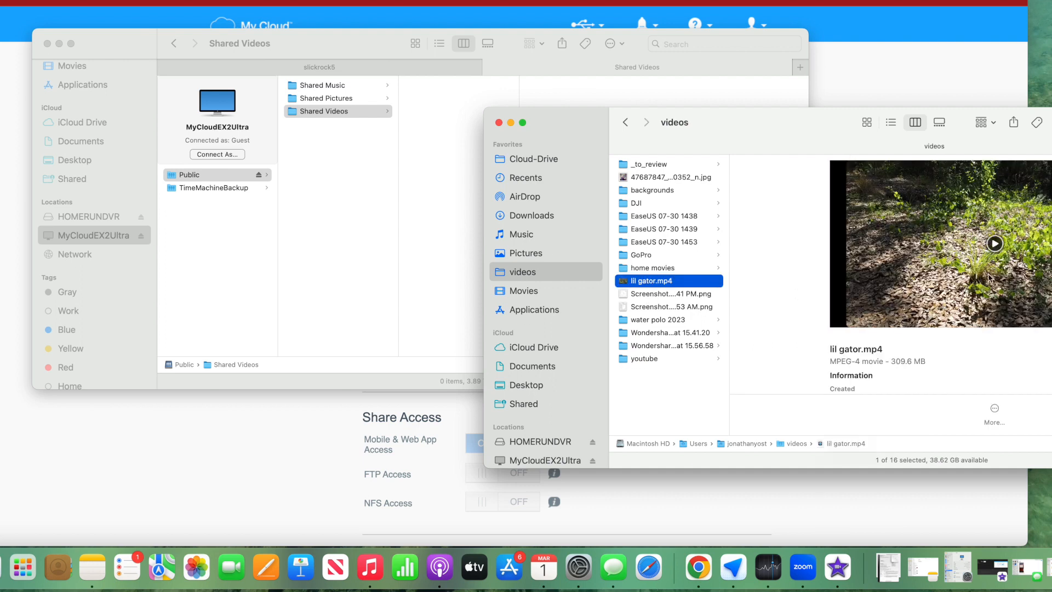
{"action": "left_click_drag", "start_coordinate": [594, 124], "coordinate": [682, 105]}
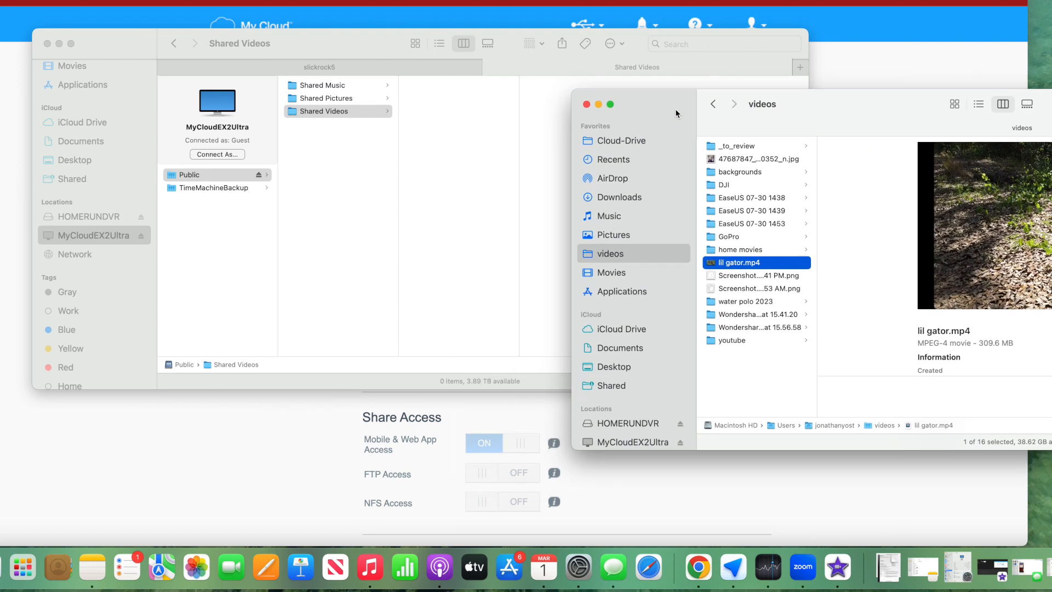
{"action": "left_click_drag", "start_coordinate": [752, 269], "coordinate": [487, 177]}
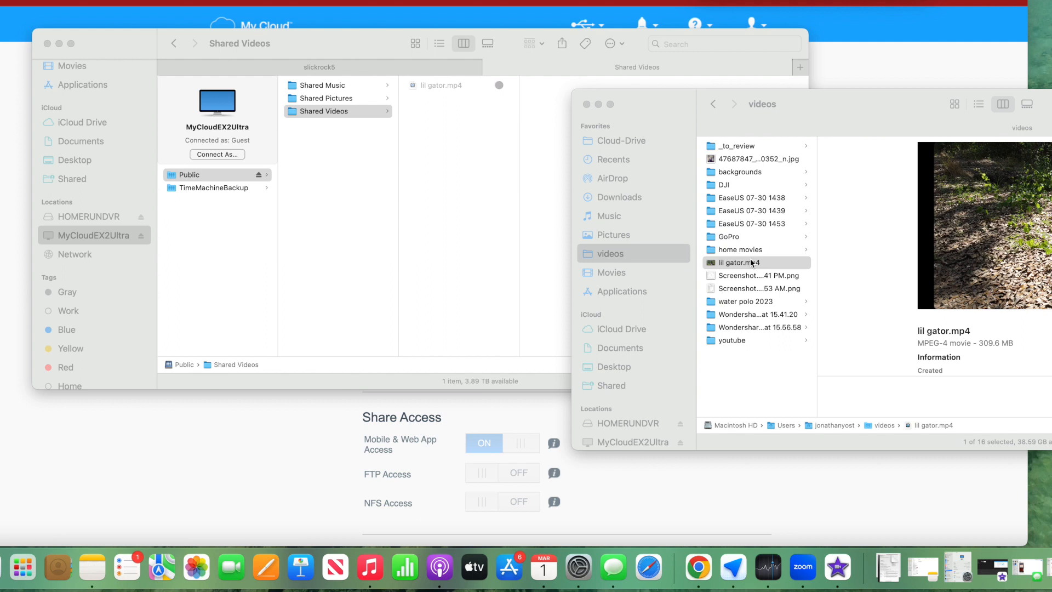
Preview the copied lil gator.mp4 in Shared Videos and check the actions available for the file and its folder.
{"action": "left_click", "coordinate": [752, 263]}
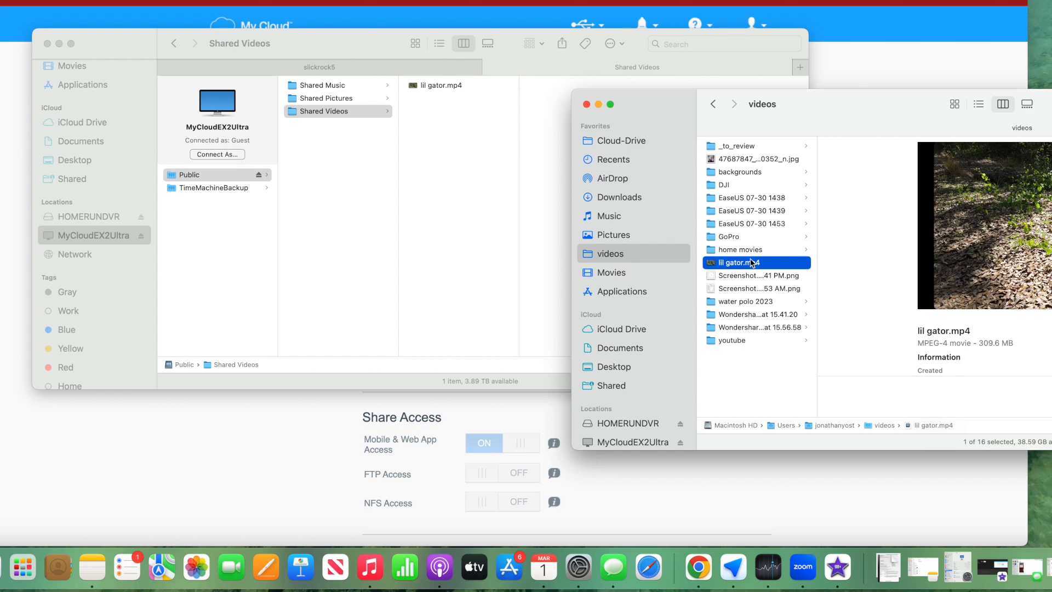
{"action": "left_click", "coordinate": [447, 94]}
{"action": "left_click", "coordinate": [446, 86]}
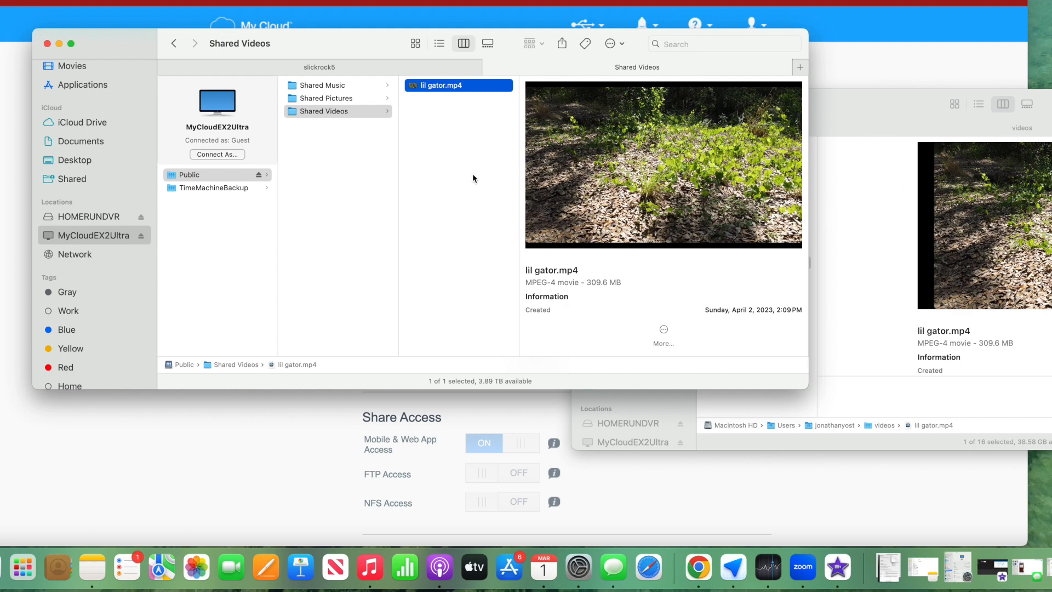
{"action": "right_click", "coordinate": [460, 86]}
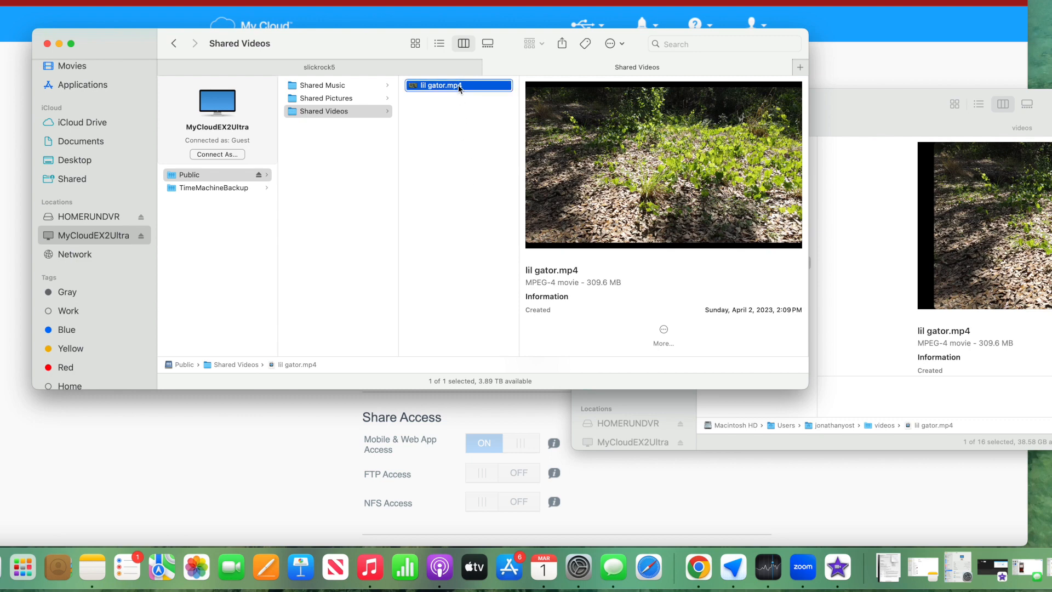
{"action": "left_click", "coordinate": [336, 124]}
{"action": "right_click", "coordinate": [333, 111]}
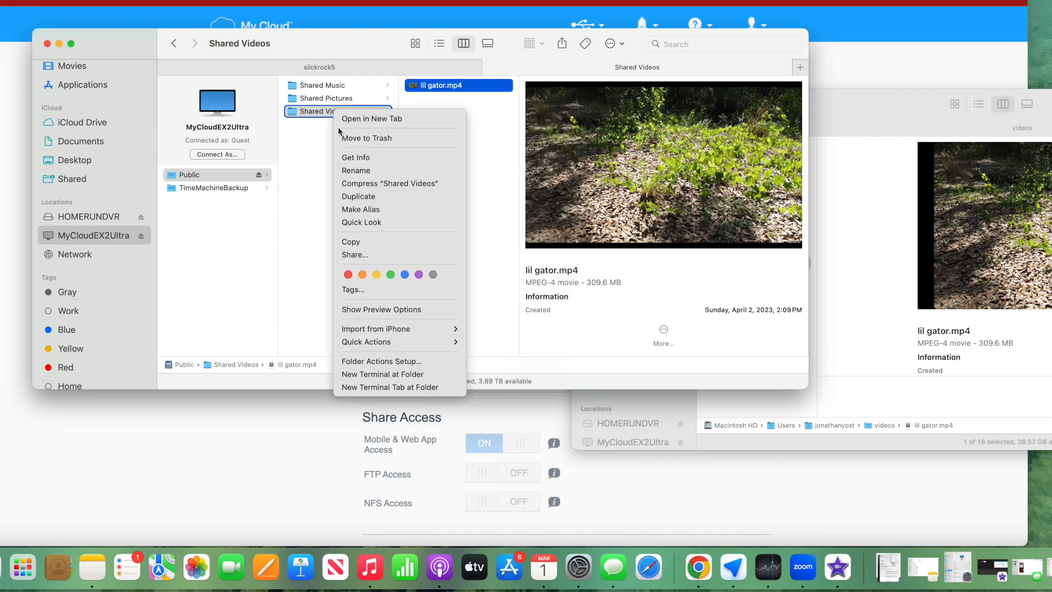
{"action": "left_click", "coordinate": [314, 156]}
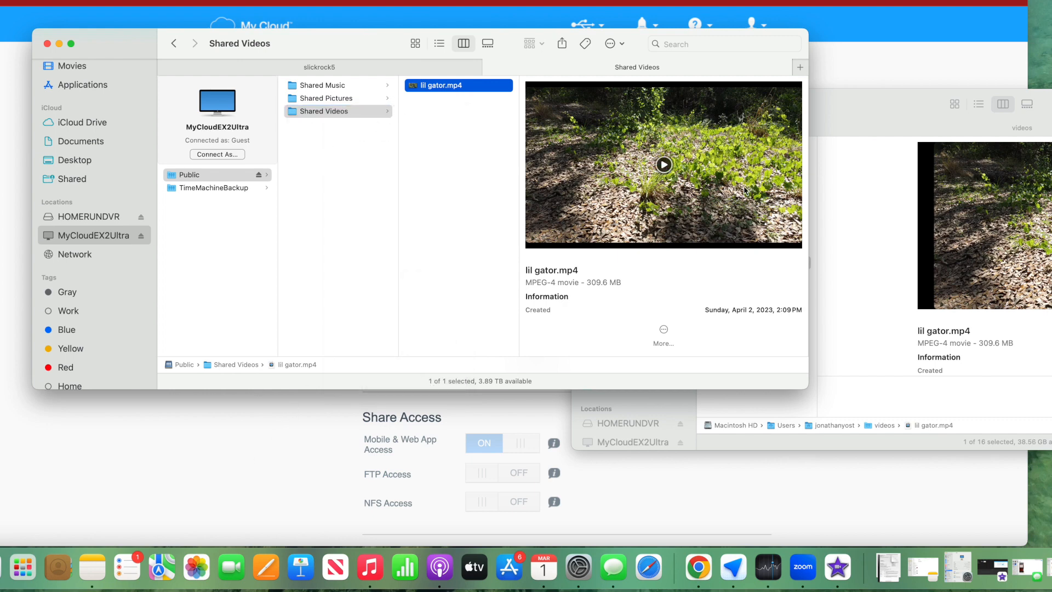
Switch to the My Cloud dashboard, reselect the Public share to check its usage, and open the Home overview.
{"action": "left_click", "coordinate": [245, 482]}
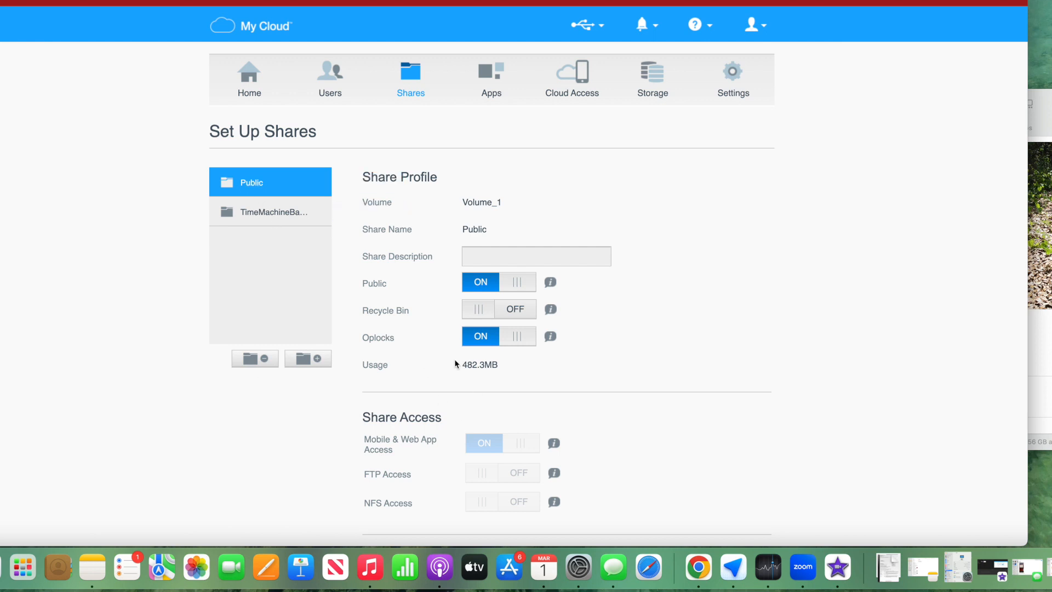
{"action": "left_click", "coordinate": [274, 213]}
{"action": "left_click", "coordinate": [276, 195]}
{"action": "left_click", "coordinate": [260, 80]}
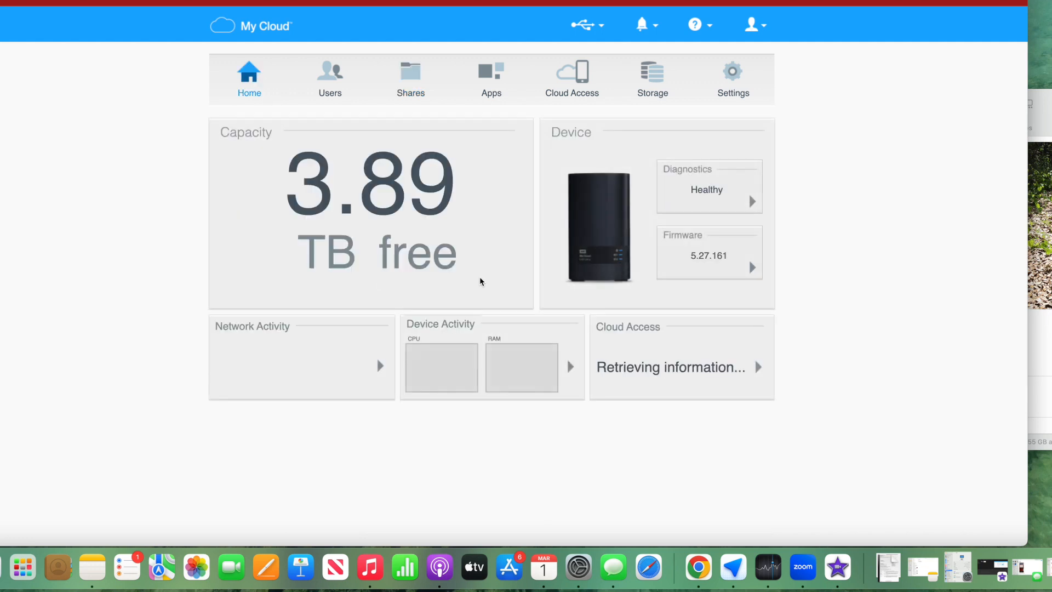